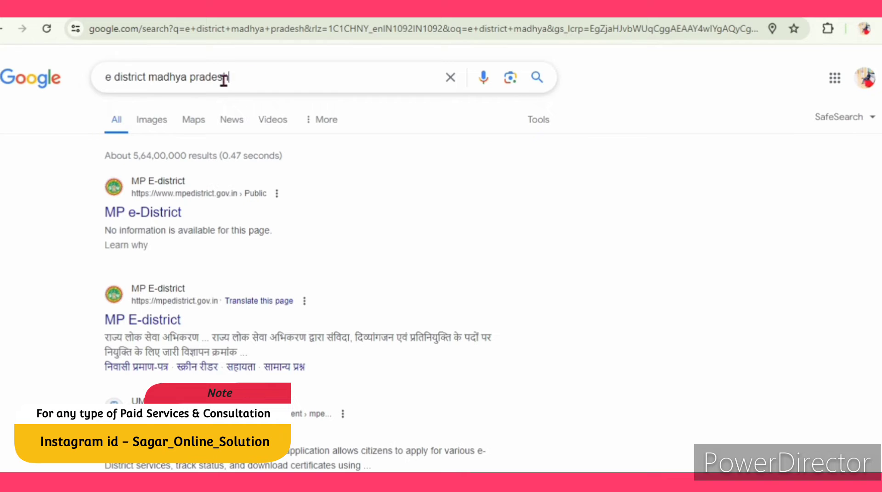
Search Google for "e district delhi" and open the official e-District Delhi portal.
drag(226, 79, 147, 79)
click(577, 150)
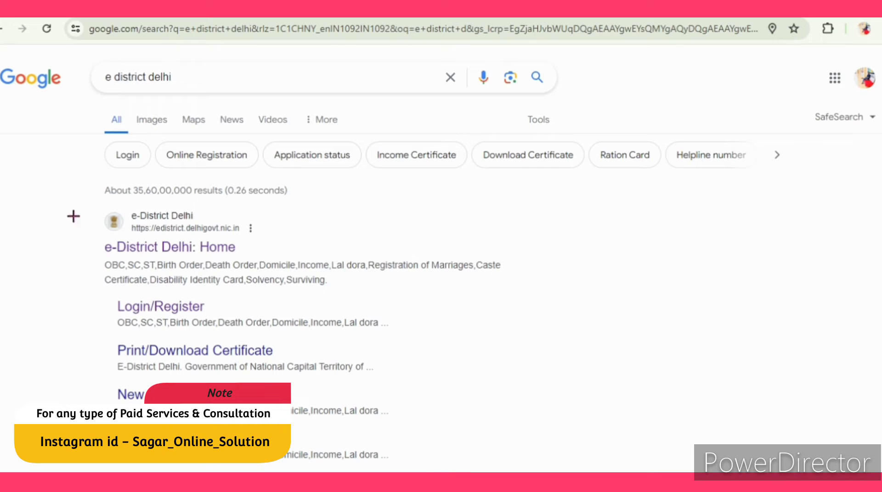
mouse_move(59, 198)
mouse_down()
mouse_move(200, 252)
mouse_move(535, 289)
mouse_up()
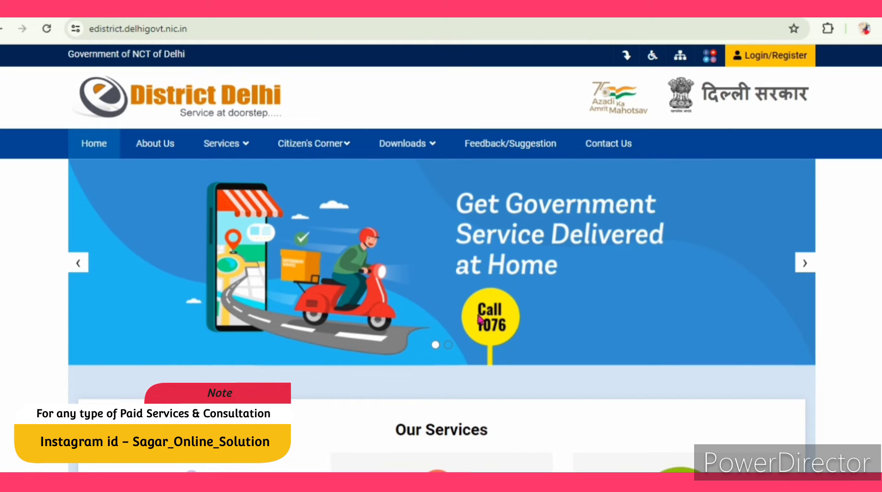
Go to the portal's citizen login page and open the Citizen Registration Form for new users.
scroll(479, 318, down, 15)
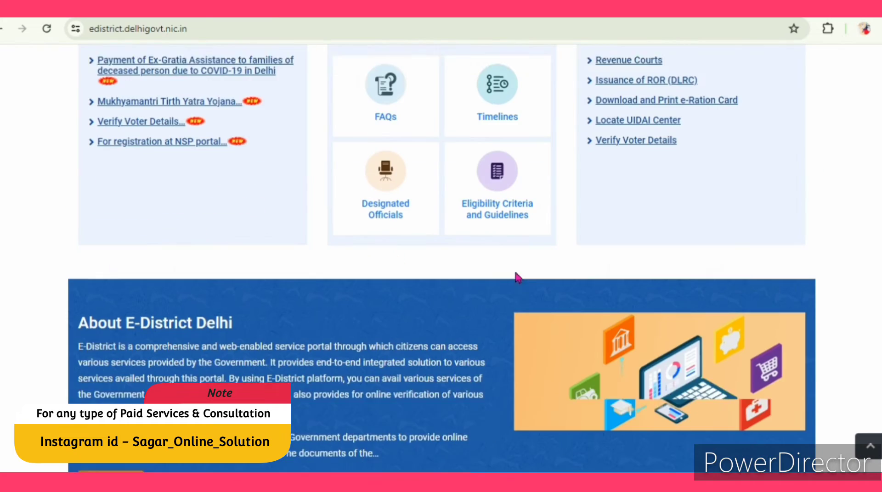
scroll(510, 280, up, 15)
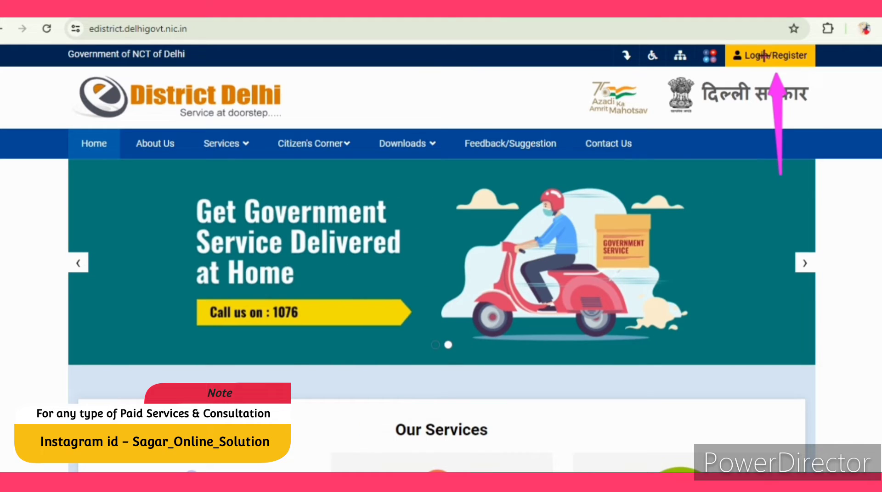
click(763, 55)
drag(418, 297, 665, 314)
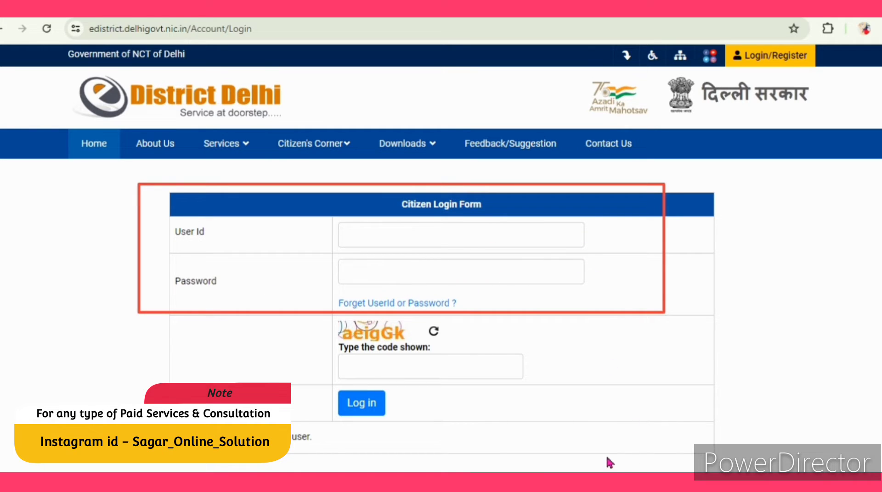
drag(380, 446, 266, 448)
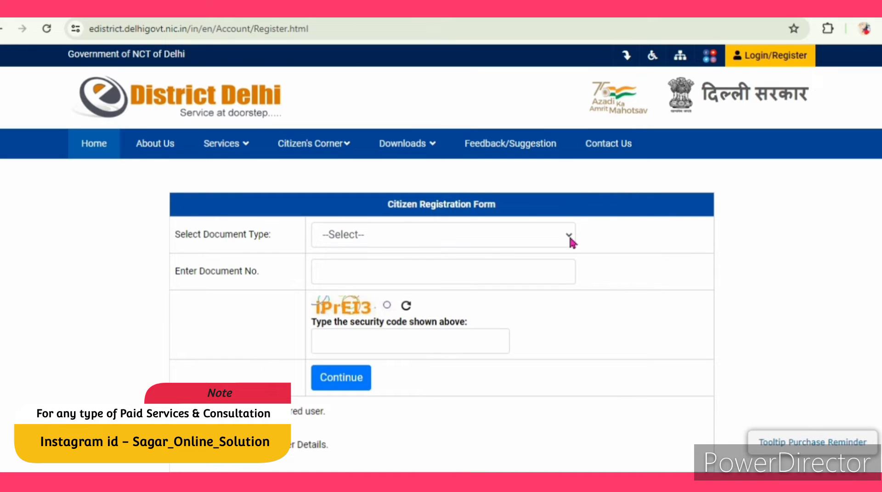
Choose Aadhaar Card as the document type, enter the Aadhaar number and security code, give consent and continue.
click(570, 238)
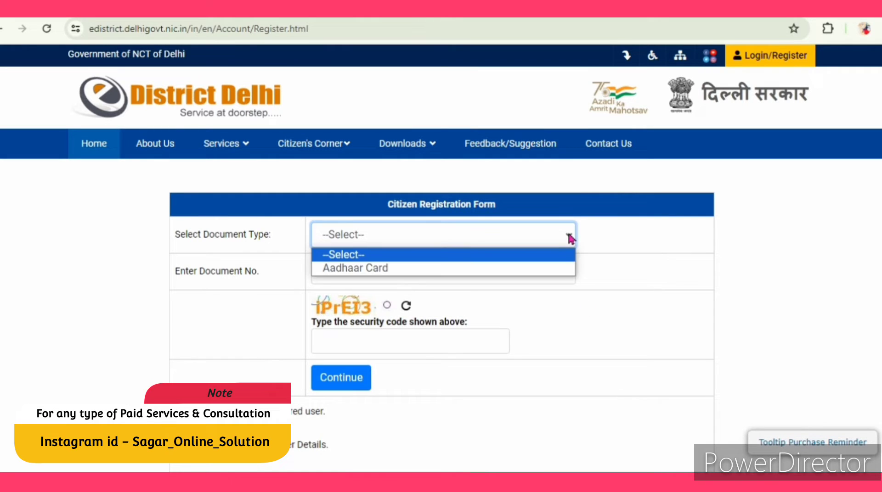
click(381, 271)
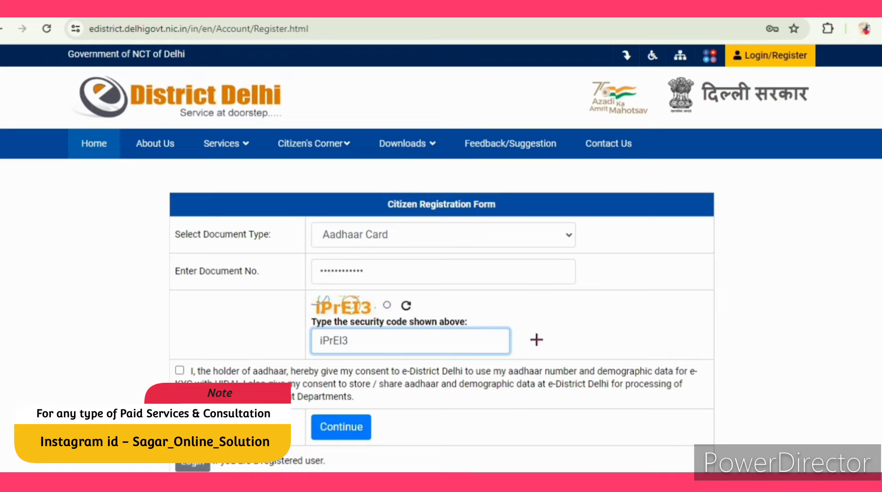
drag(646, 323, 460, 338)
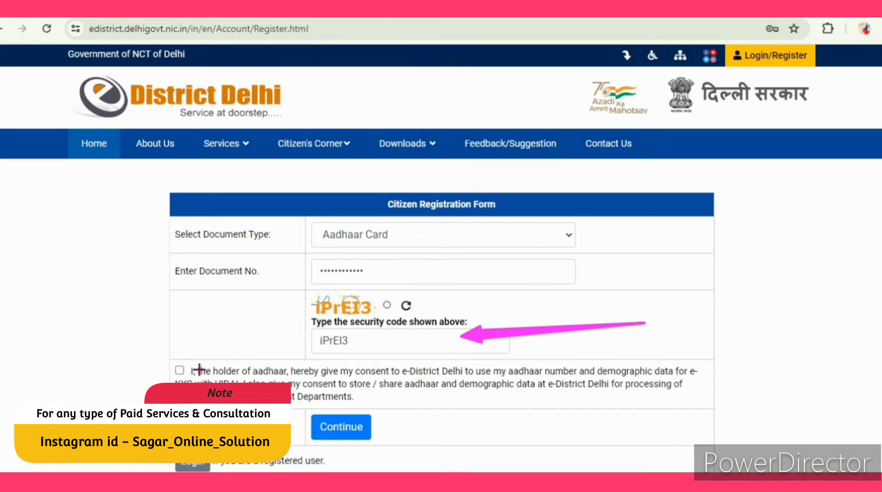
drag(77, 401, 174, 369)
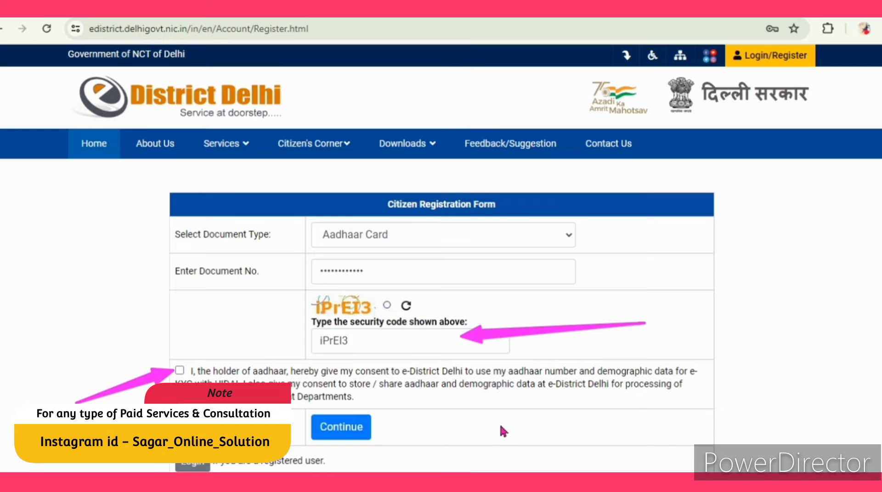
drag(469, 403, 375, 434)
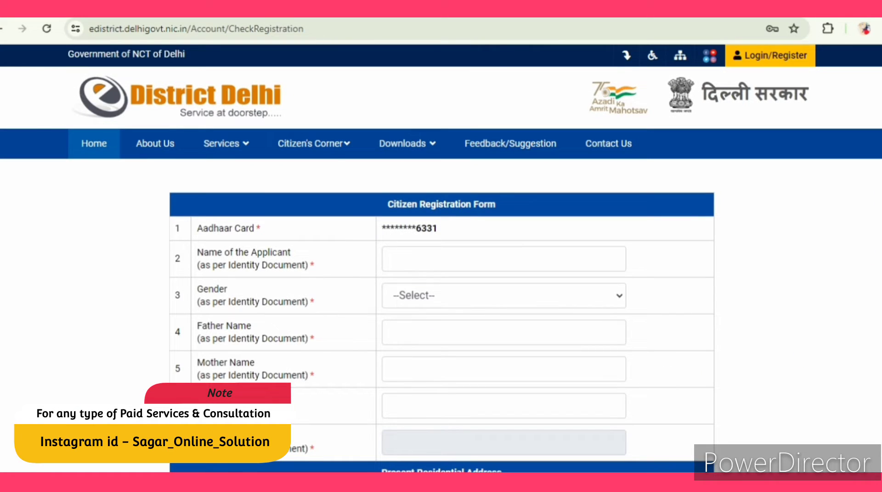
Examine the applicant detail fields and the present residential address fields of the Citizen Registration Form.
scroll(441, 257, down, 15)
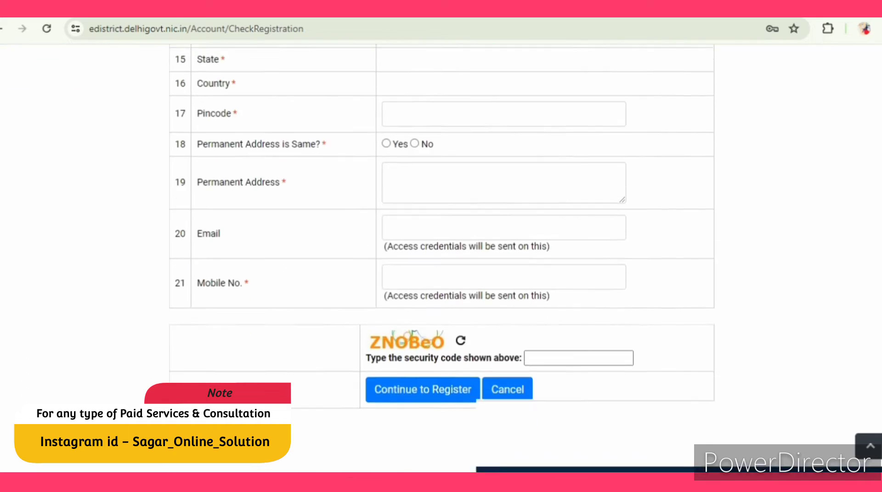
scroll(878, 172, up, 15)
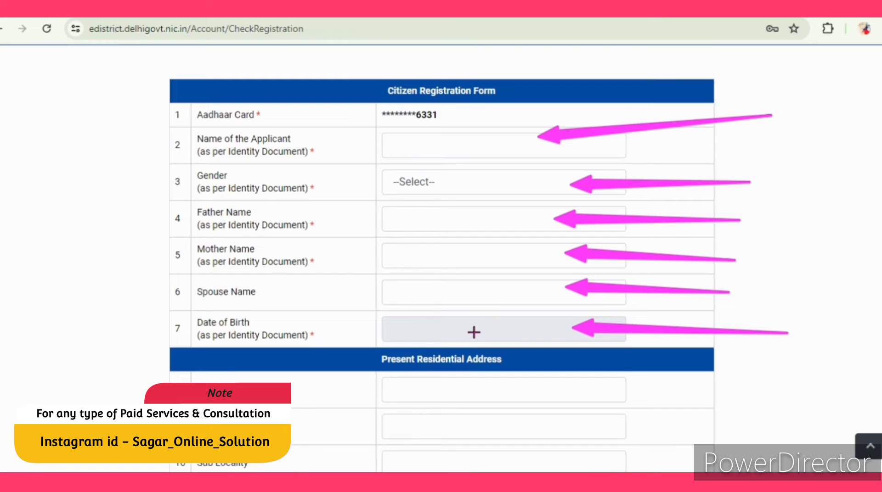
scroll(598, 260, down, 6)
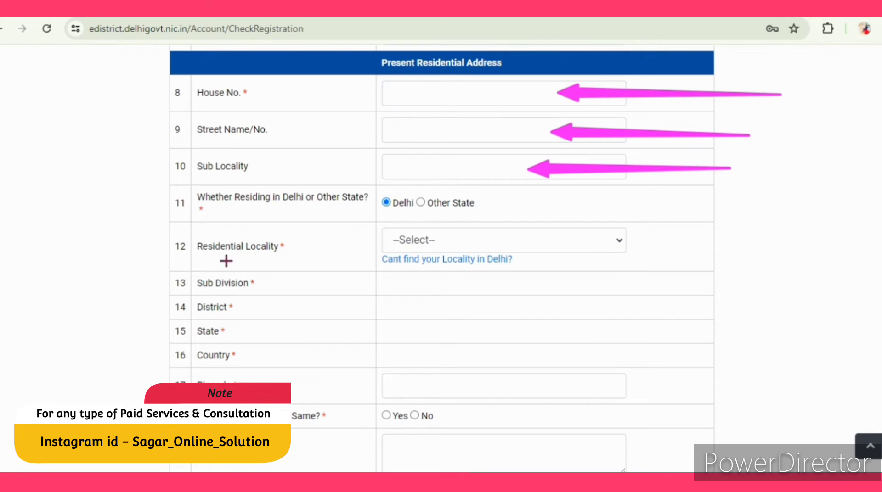
drag(793, 243, 620, 234)
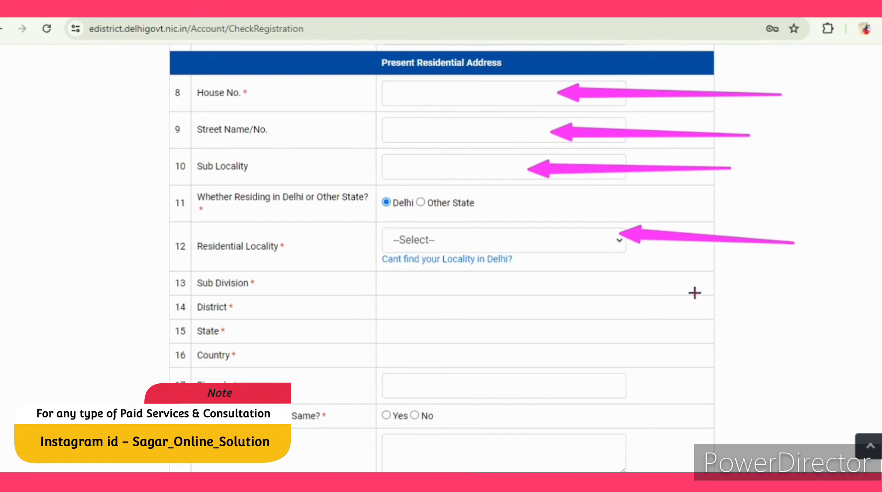
drag(772, 285, 595, 281)
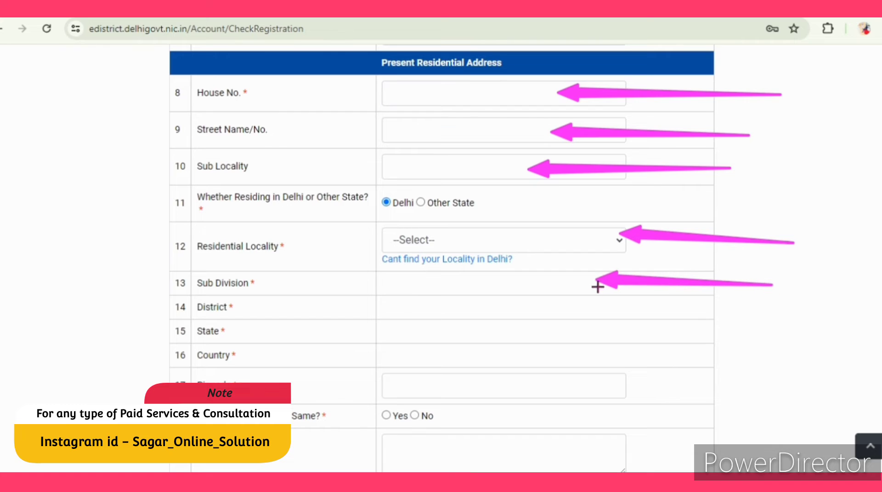
drag(774, 319, 610, 310)
drag(744, 352, 613, 345)
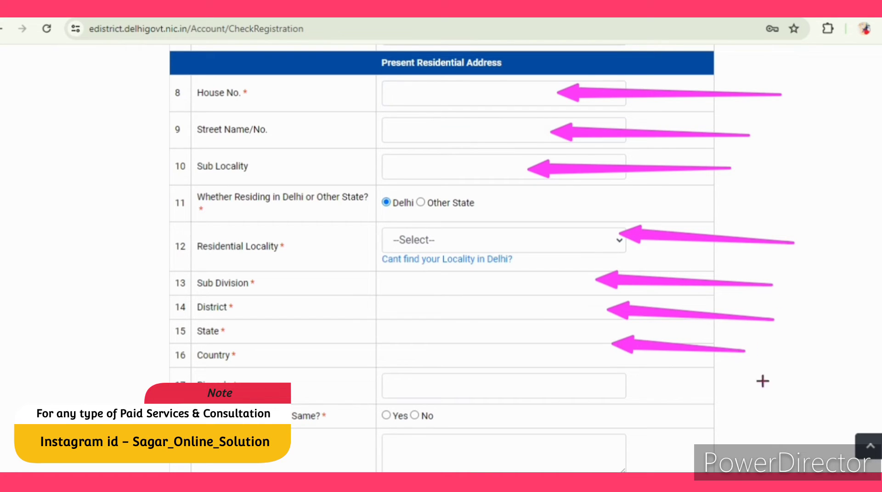
drag(776, 378, 621, 378)
drag(52, 397, 372, 391)
scroll(372, 391, down, 5)
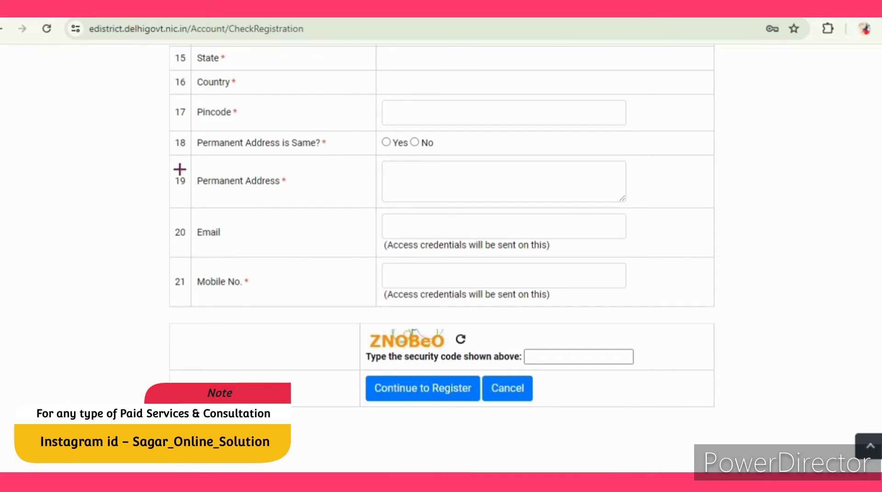
Complete the permanent address, contact e-mail, mobile number and security code, and submit the registration form.
mouse_move(40, 215)
mouse_down()
mouse_move(202, 173)
mouse_move(388, 142)
mouse_up()
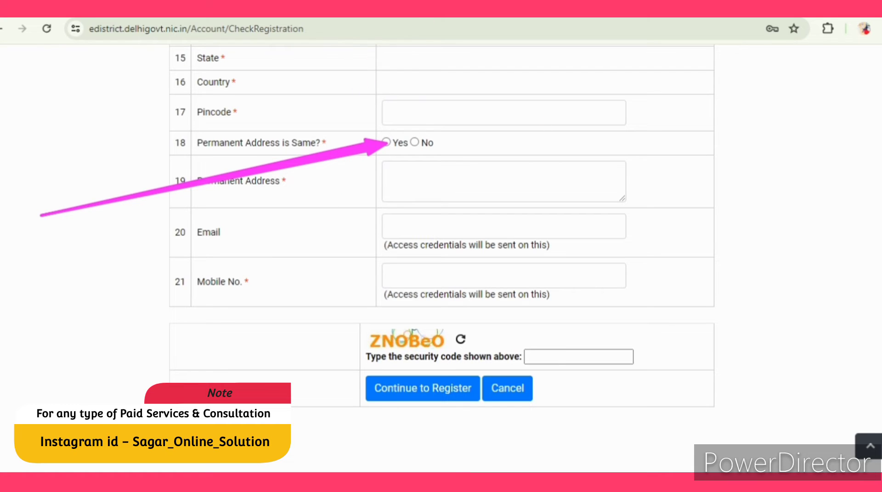
drag(781, 186, 583, 196)
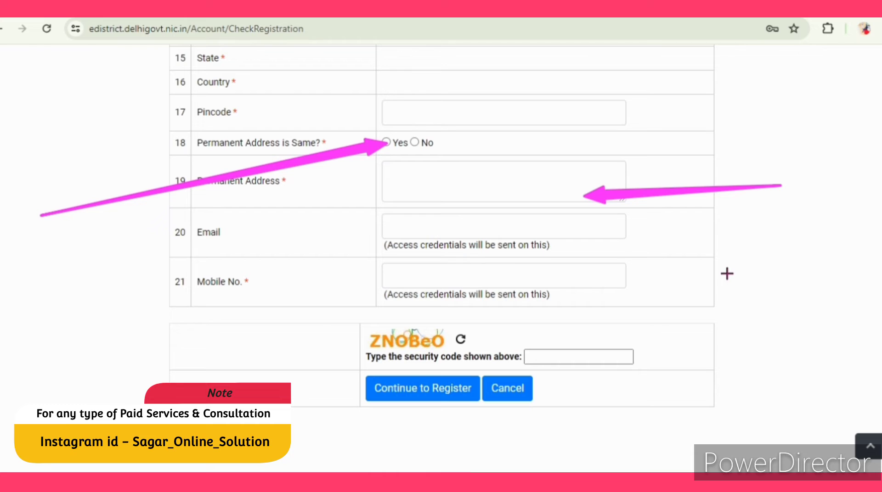
drag(724, 273, 568, 270)
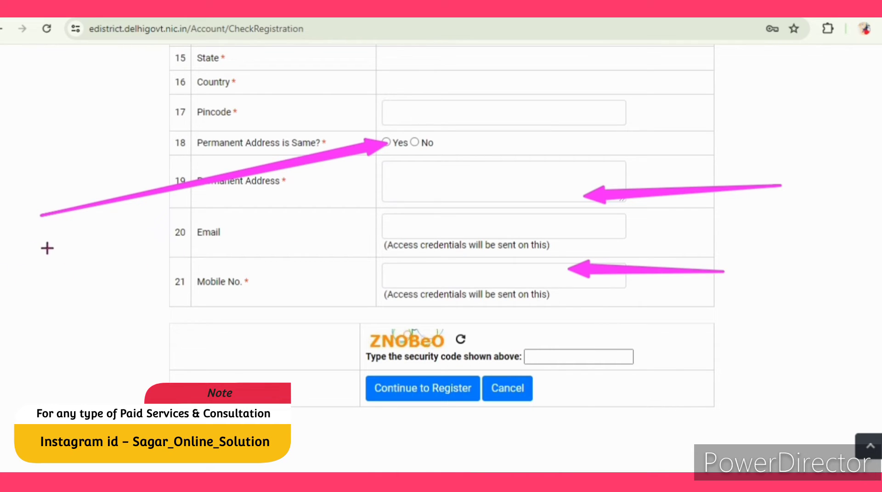
drag(56, 258, 375, 229)
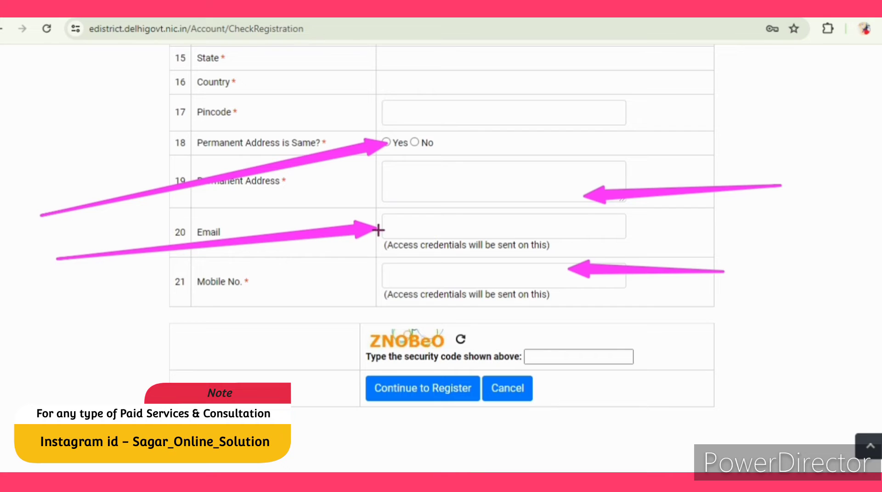
mouse_move(270, 317)
mouse_down()
mouse_move(335, 305)
mouse_move(387, 278)
mouse_up()
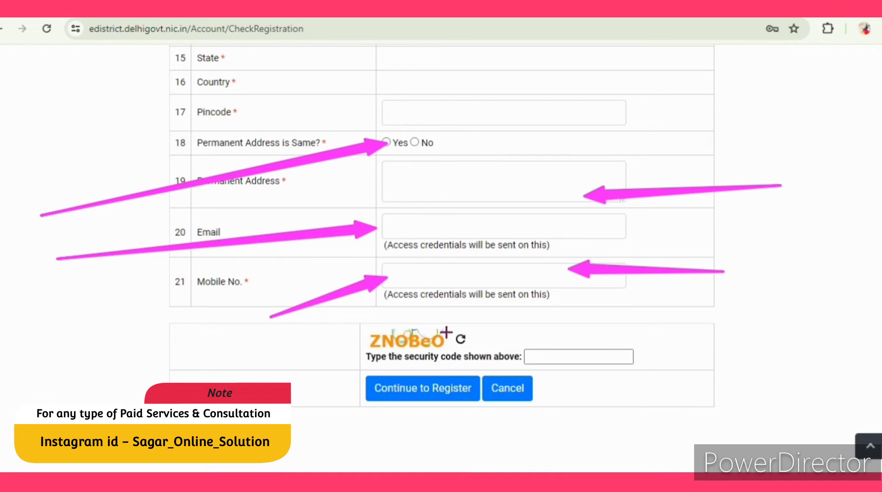
drag(773, 342, 649, 356)
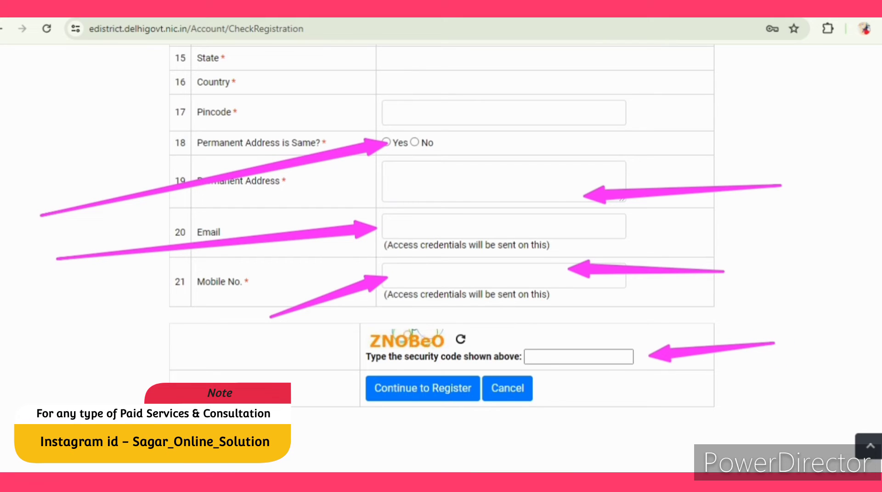
drag(299, 431, 379, 395)
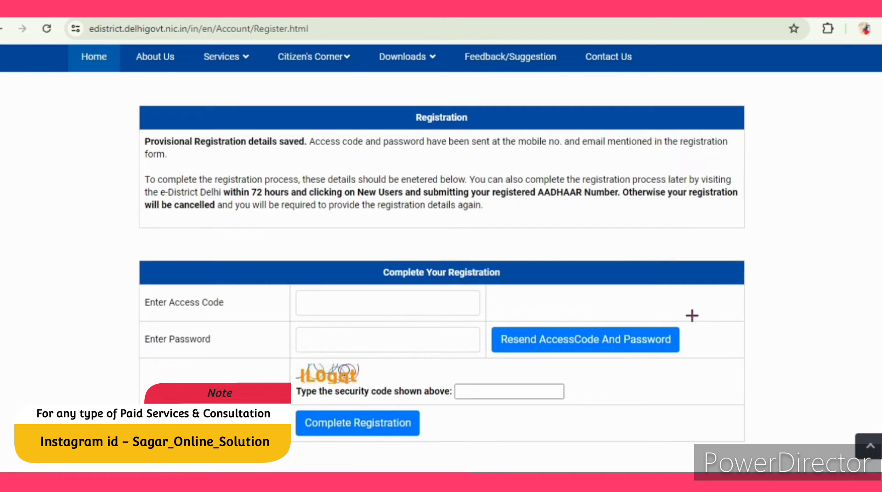
Enter the received access code, password and security code, and complete the registration.
mouse_move(107, 250)
mouse_down()
mouse_move(400, 398)
mouse_move(508, 367)
mouse_up()
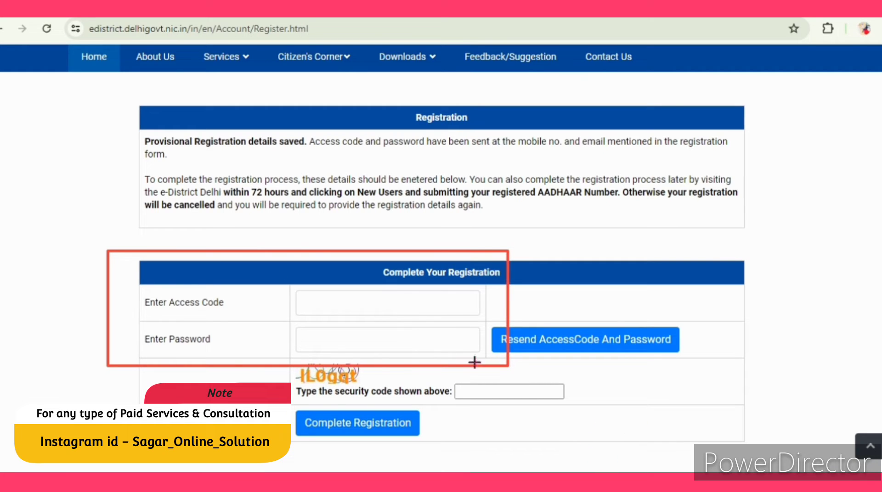
mouse_move(213, 226)
mouse_down()
mouse_move(240, 222)
mouse_move(271, 198)
mouse_up()
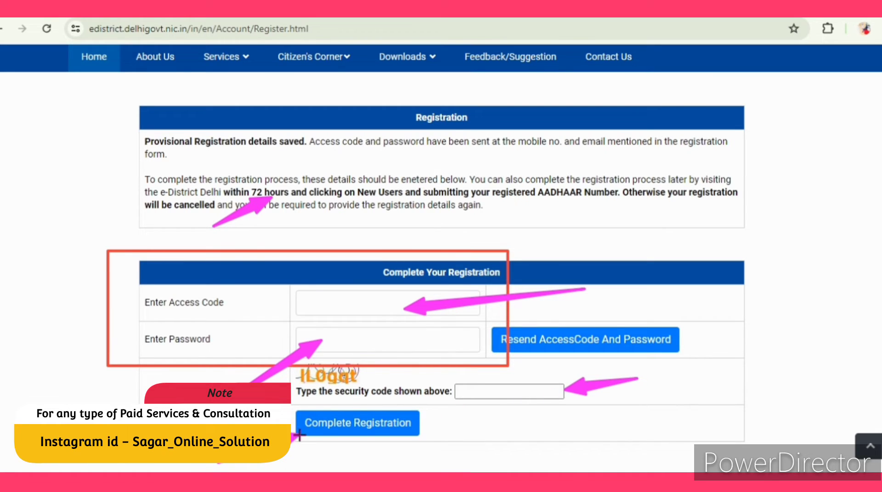
click(358, 422)
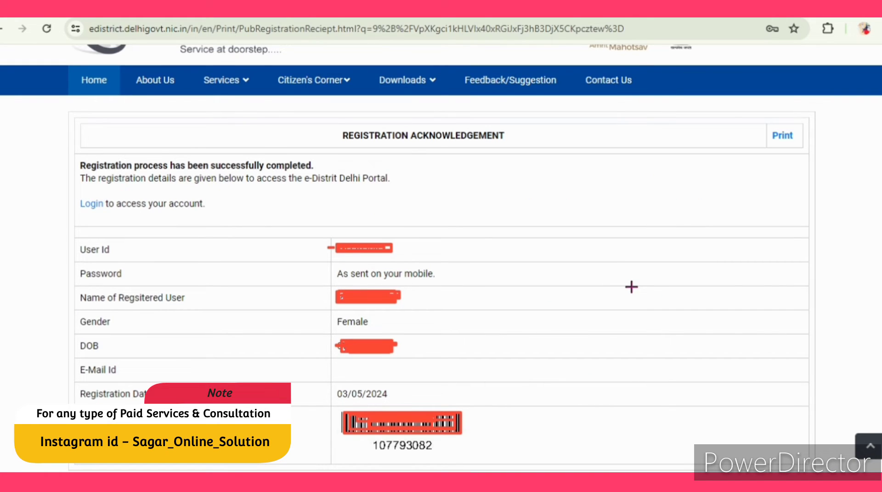
Review the user ID and print option on the registration acknowledgement, and open the Citizen Login Form.
drag(600, 242, 429, 242)
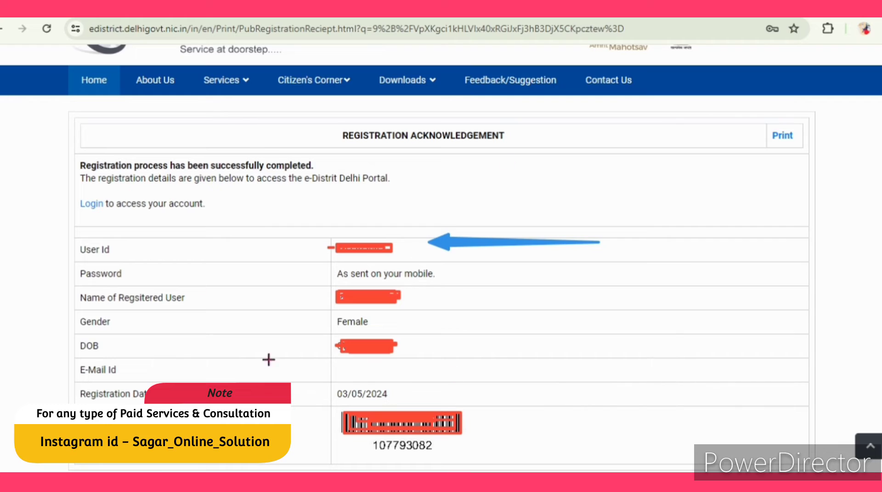
drag(737, 291, 776, 162)
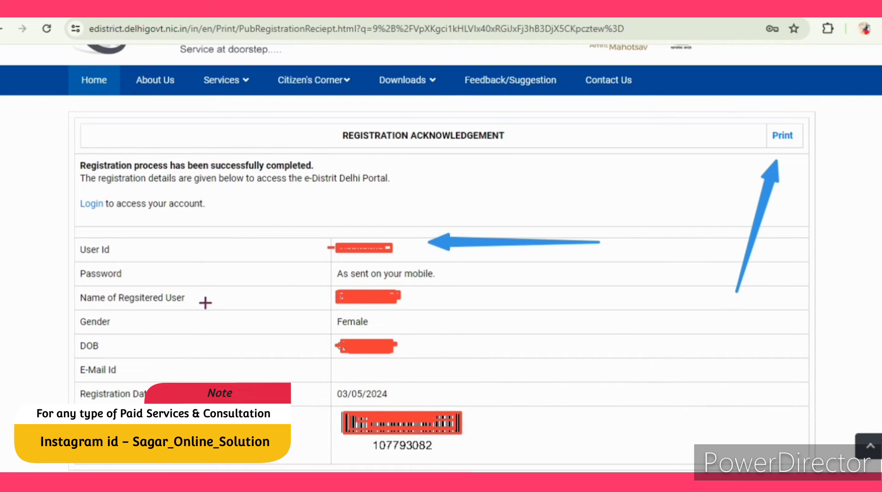
drag(229, 309, 315, 250)
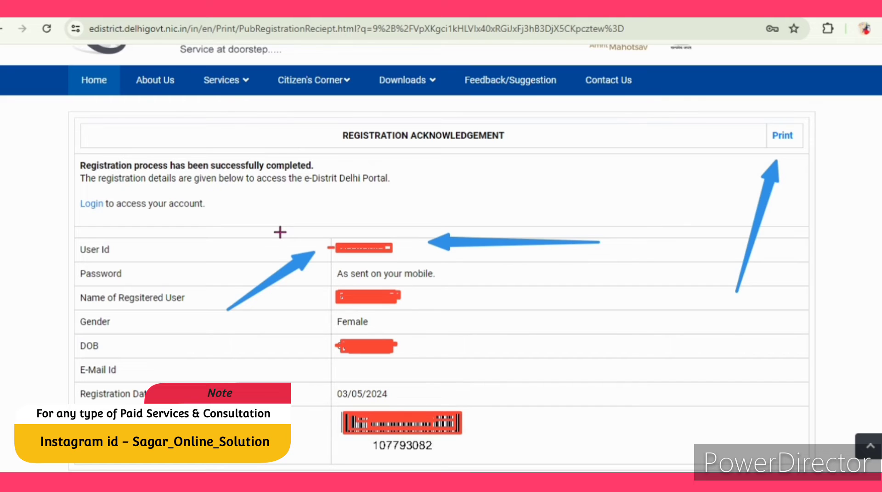
drag(16, 259, 88, 215)
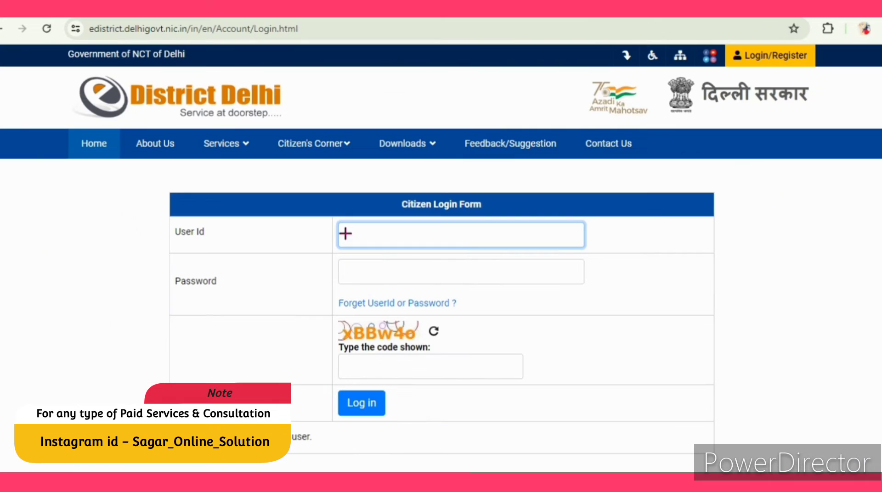
Log in with the user ID, account password and displayed code, and open the services available for applying online.
drag(764, 238, 540, 241)
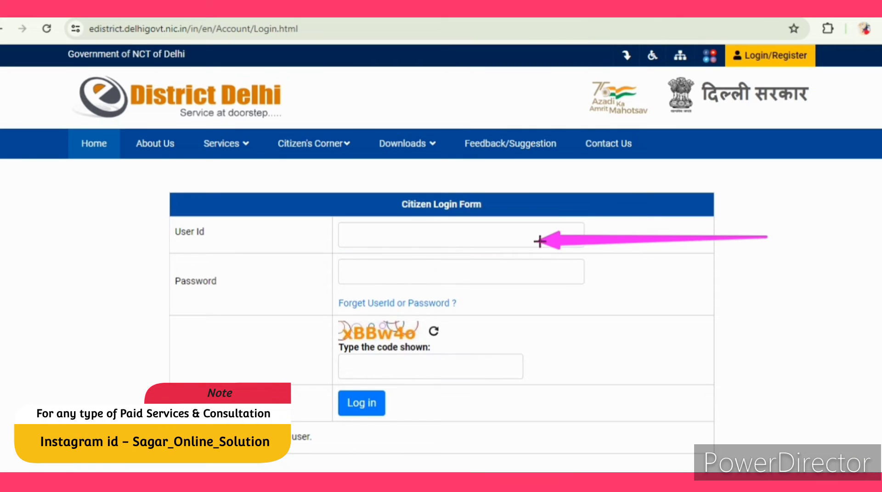
mouse_move(784, 312)
mouse_down()
mouse_move(531, 268)
mouse_move(536, 273)
mouse_up()
drag(227, 367, 347, 371)
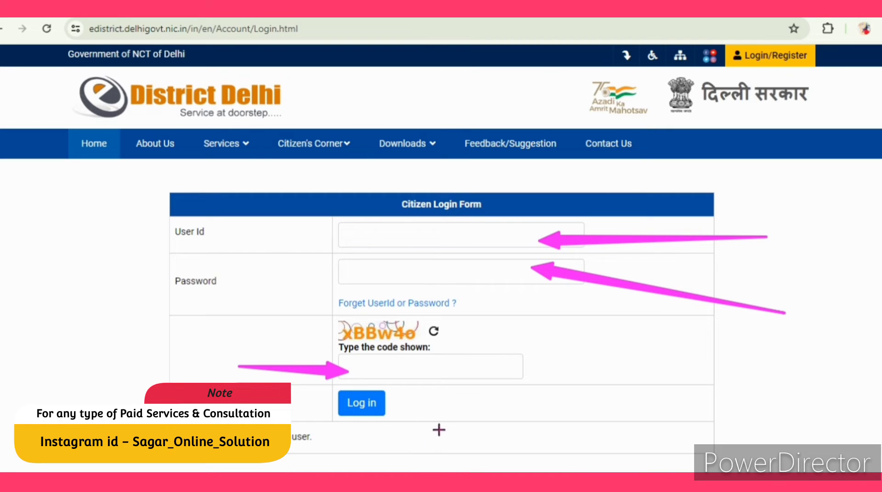
drag(409, 471, 388, 419)
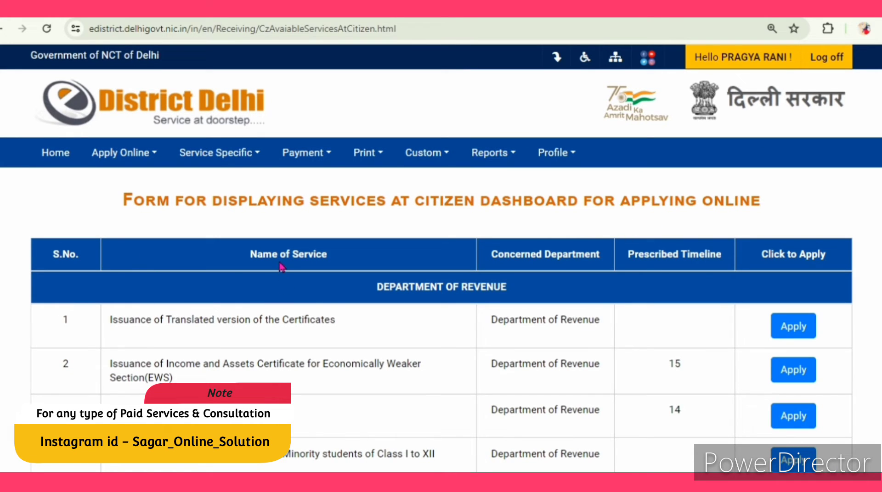
Examine the list of services available for applying online, including their concerned departments, prescribed timelines and application options.
scroll(282, 271, down, 1)
scroll(282, 276, down, 12)
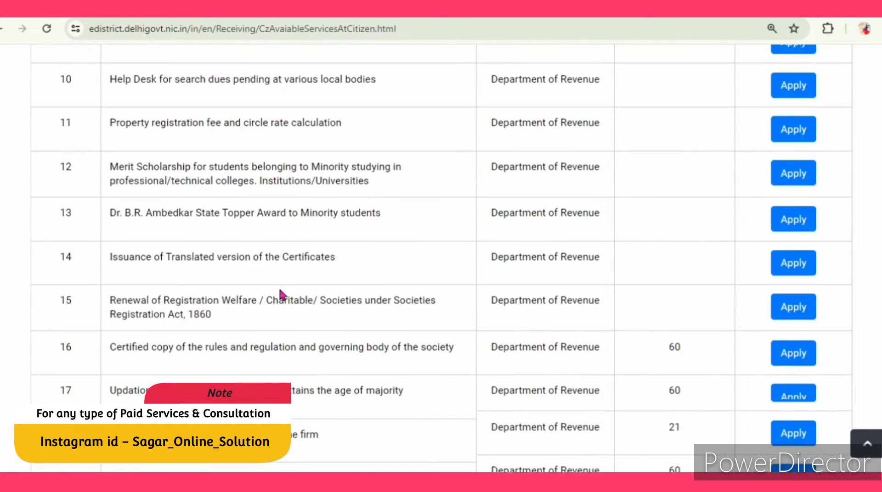
scroll(282, 295, down, 4)
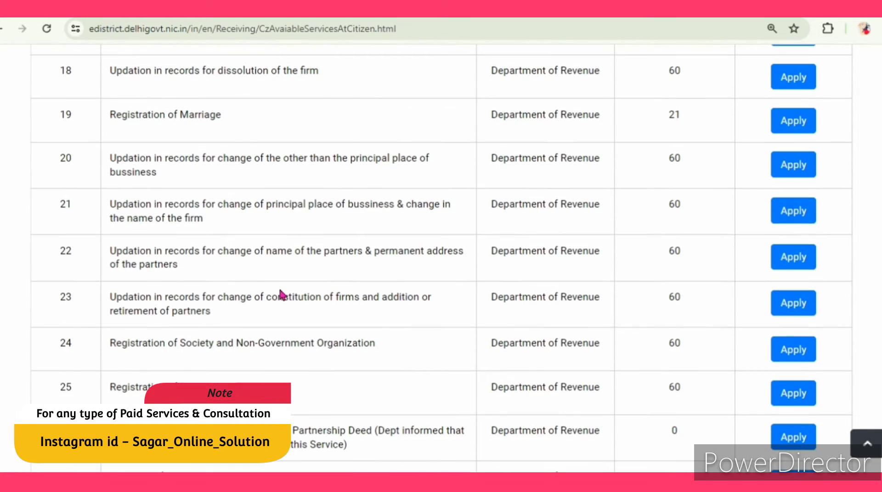
scroll(282, 296, down, 2)
scroll(285, 294, up, 15)
scroll(286, 295, up, 6)
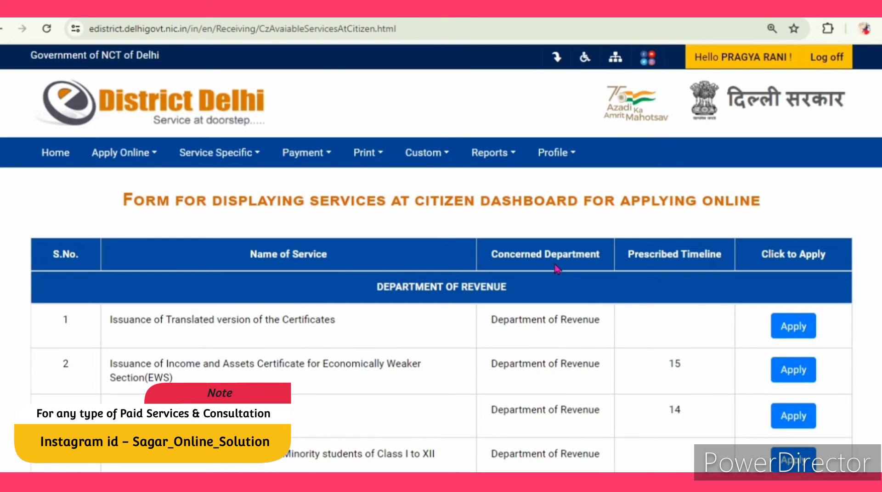
scroll(544, 318, down, 7)
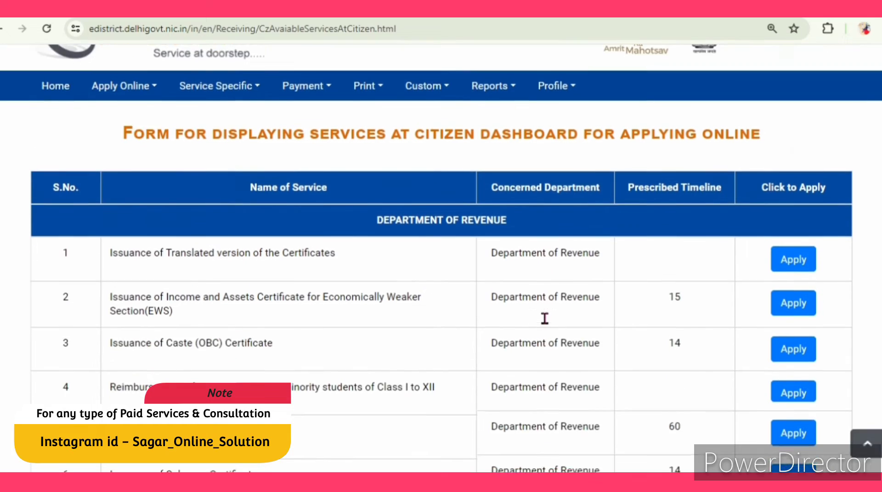
scroll(544, 318, down, 20)
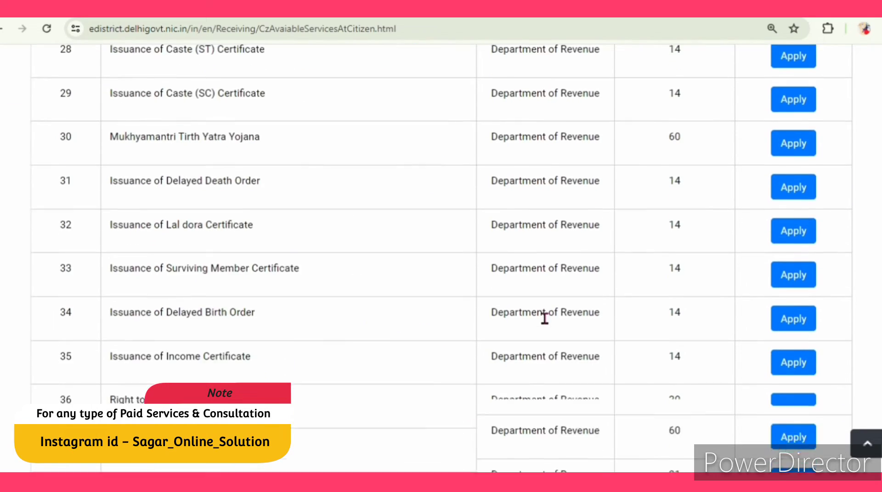
scroll(544, 318, down, 15)
scroll(544, 319, up, 20)
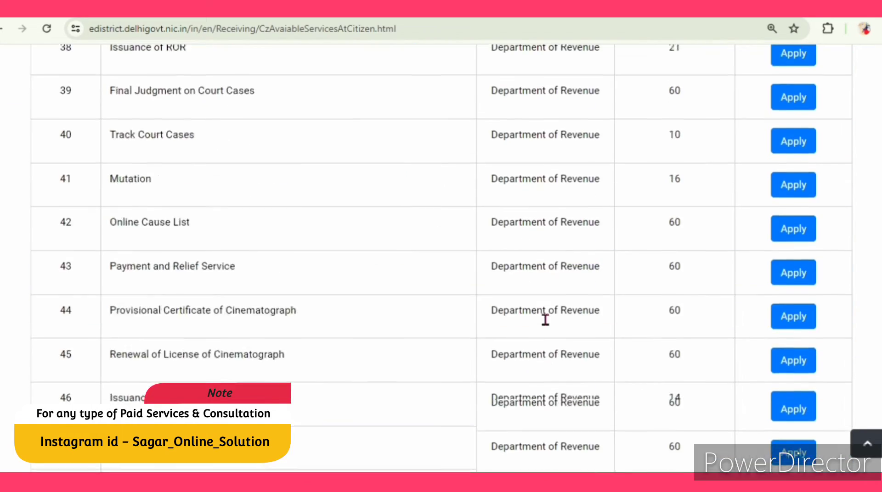
scroll(546, 324, up, 20)
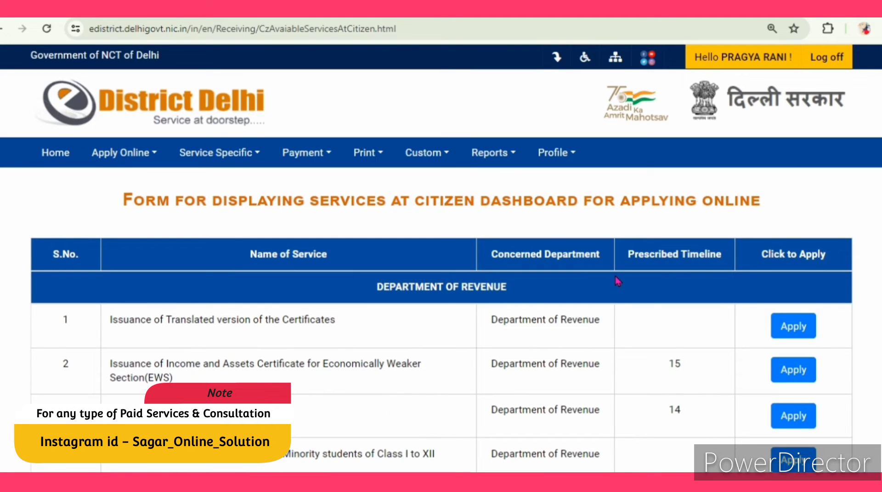
scroll(672, 283, down, 6)
scroll(672, 280, down, 20)
scroll(673, 282, up, 20)
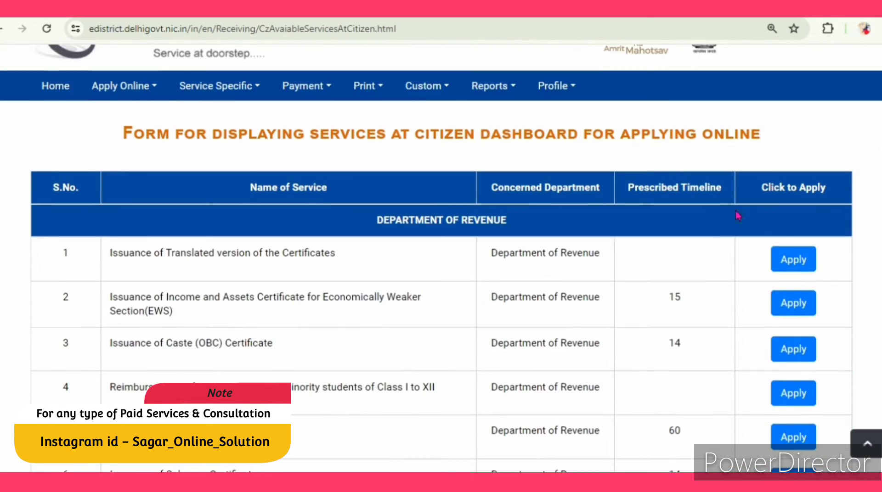
scroll(413, 305, down, 6)
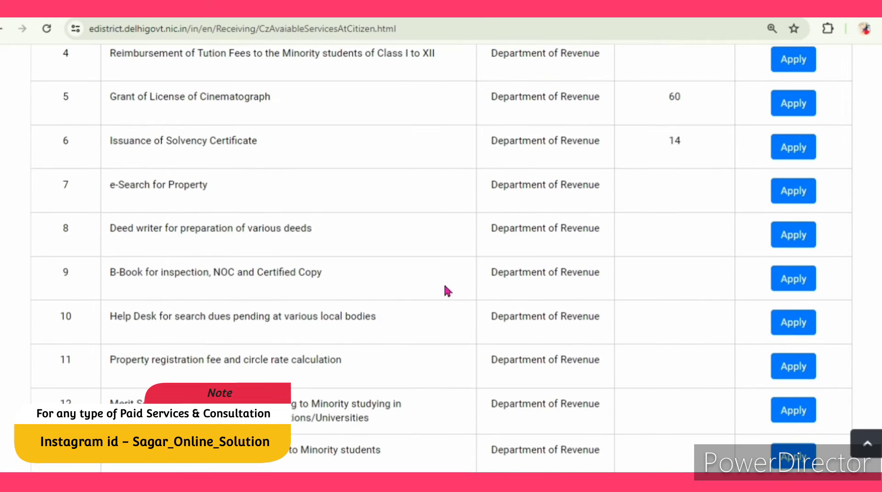
Search the service list for "income" and start an application for Issuance of Income Certificate.
key(ctrl+f)
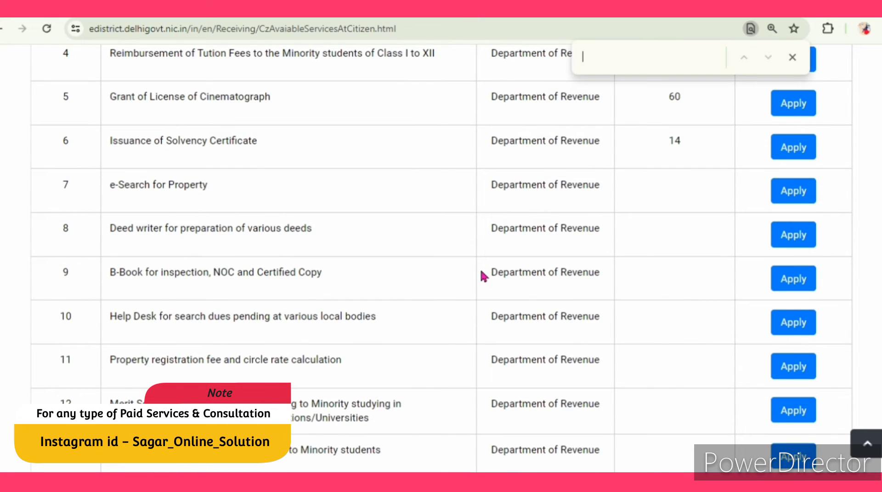
text(income)
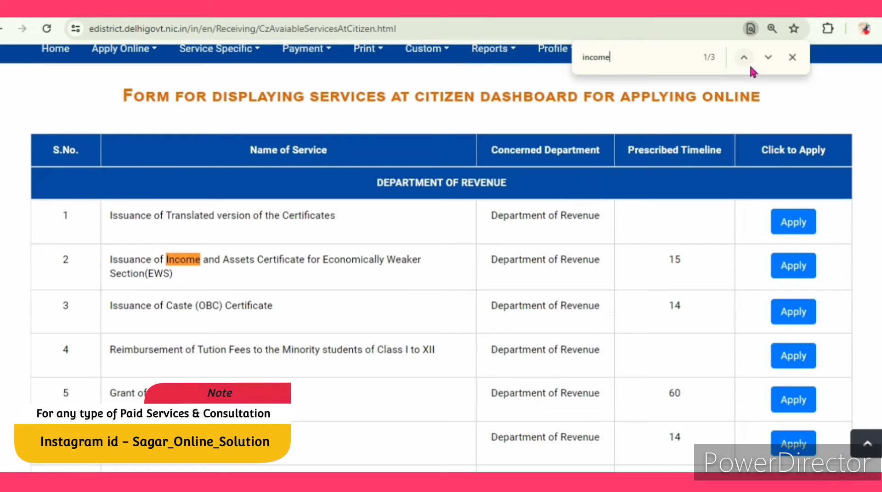
click(767, 59)
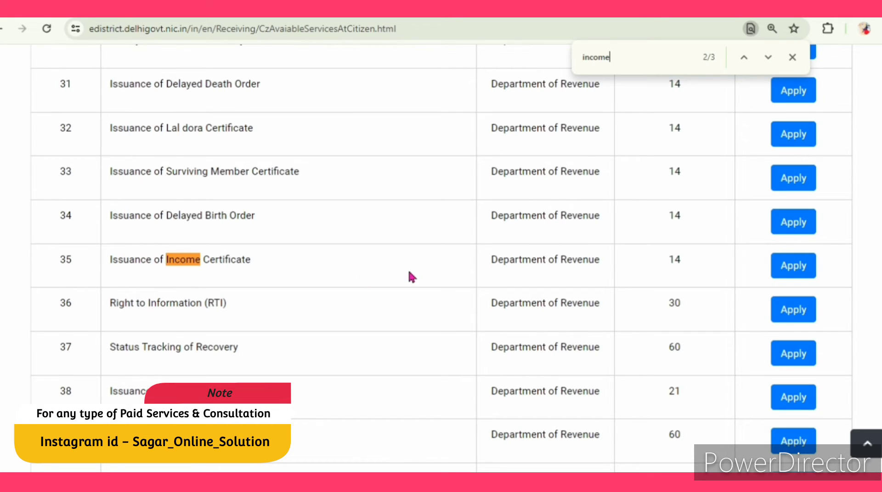
drag(489, 263, 695, 262)
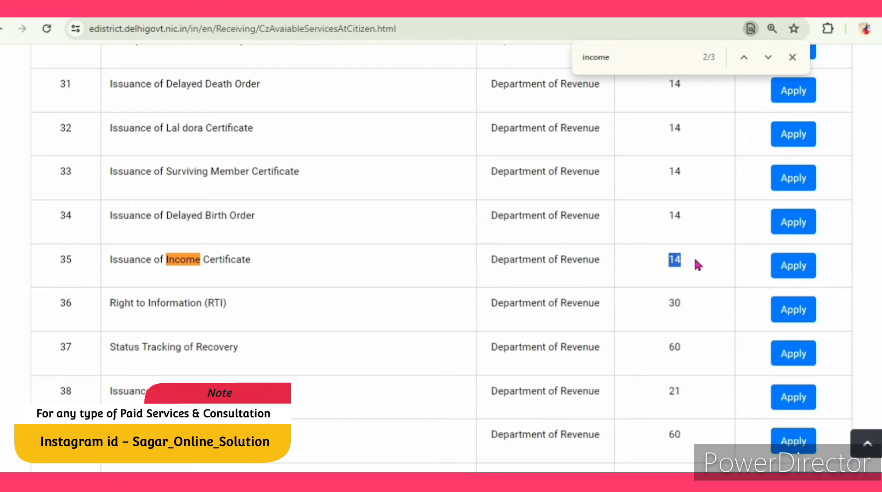
click(799, 273)
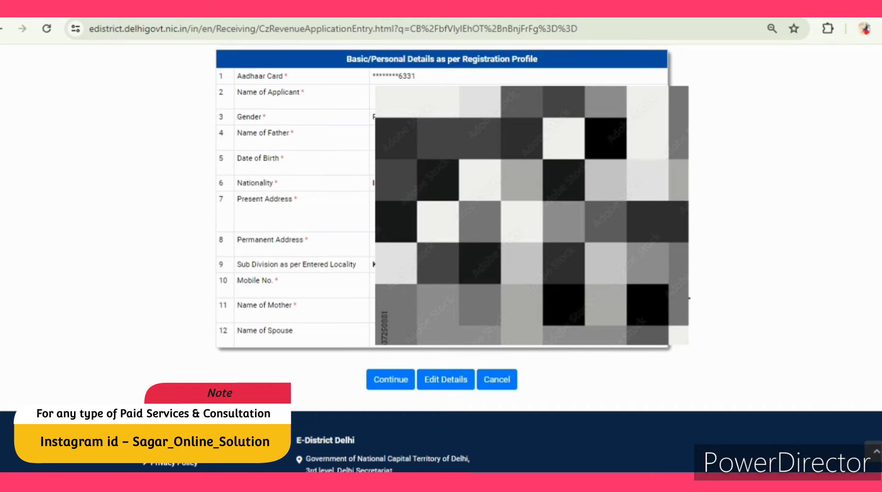
Review the personal details from the registration profile and continue to the income certificate entry form.
mouse_move(192, 42)
mouse_down()
mouse_move(289, 118)
mouse_move(742, 312)
mouse_move(788, 340)
mouse_move(794, 356)
mouse_up()
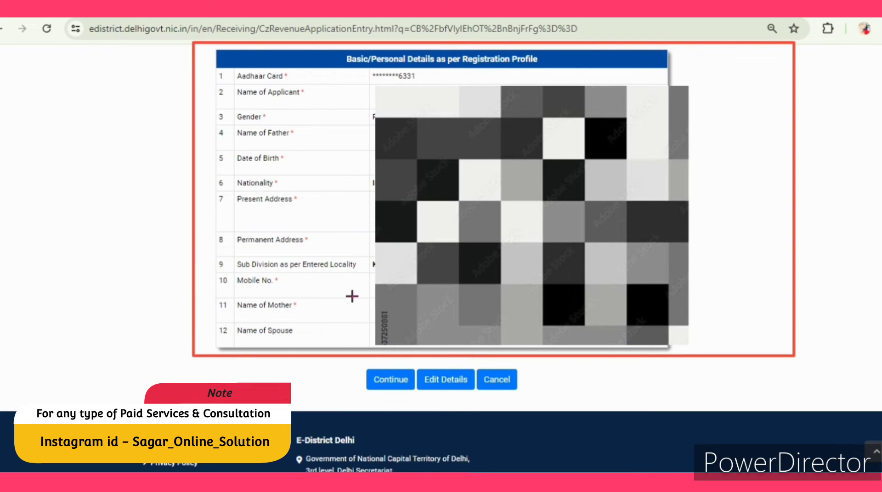
click(388, 380)
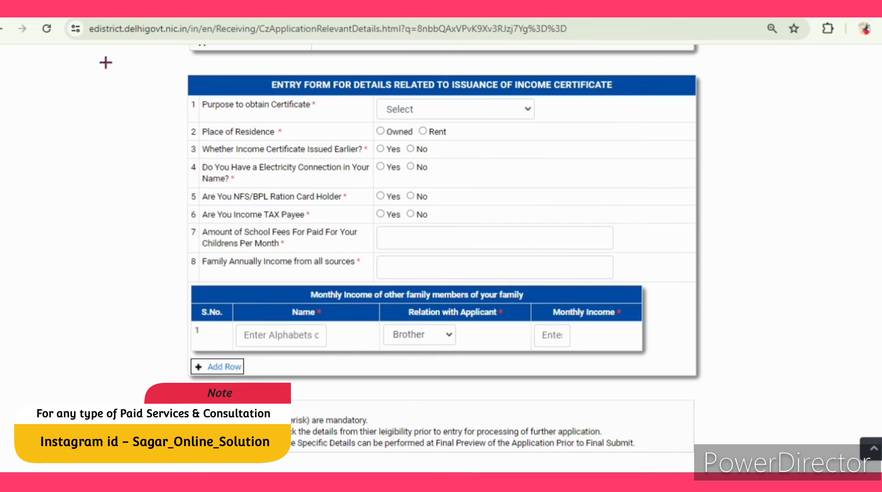
mouse_move(230, 142)
mouse_down()
mouse_move(600, 338)
mouse_move(752, 390)
mouse_up()
key(Escape)
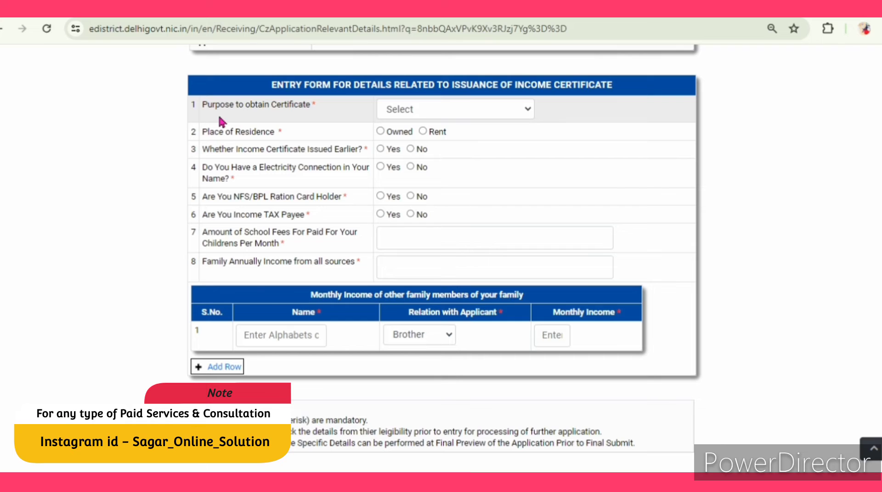
Set the certificate's purpose to "For availing charge concession in Education Institution" and the place of residence to Rent.
click(510, 113)
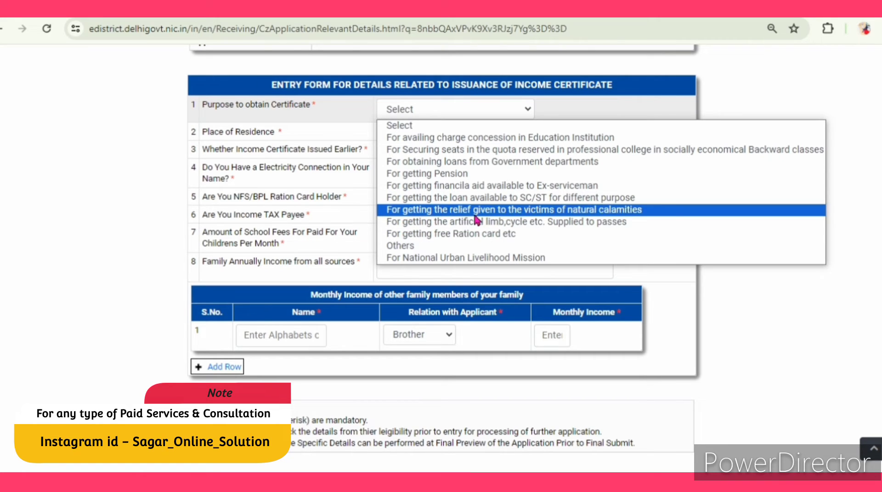
click(449, 138)
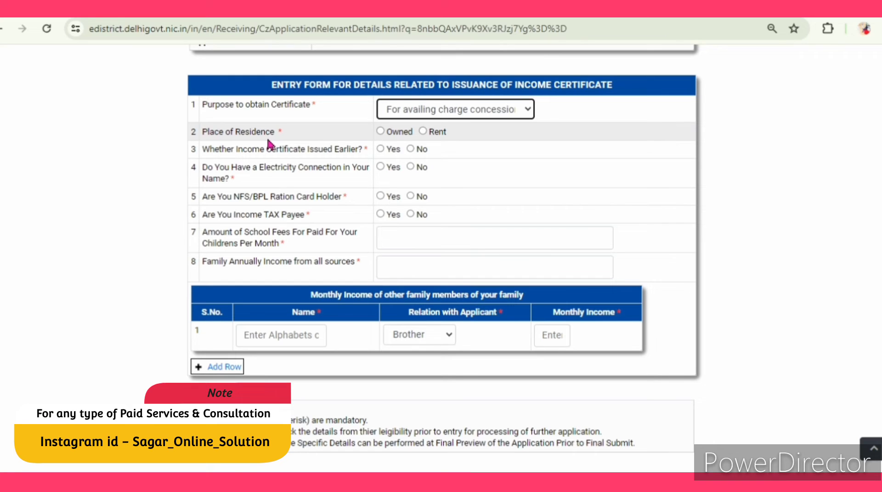
click(380, 132)
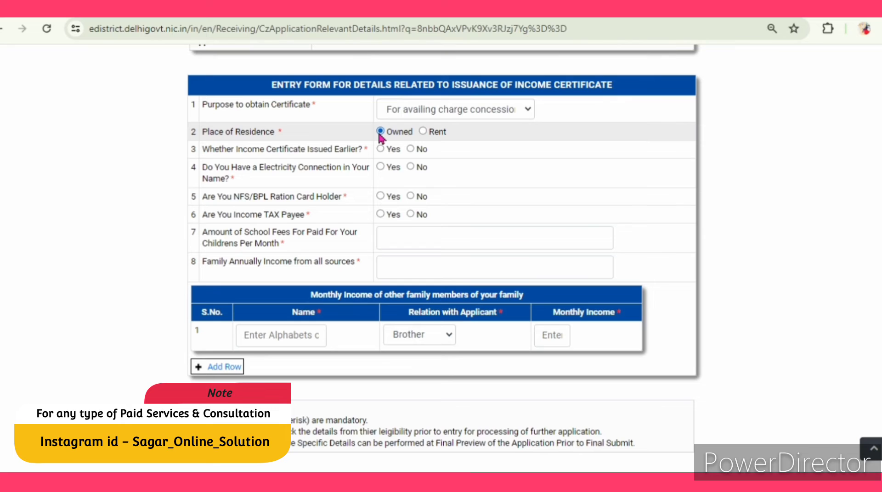
click(423, 131)
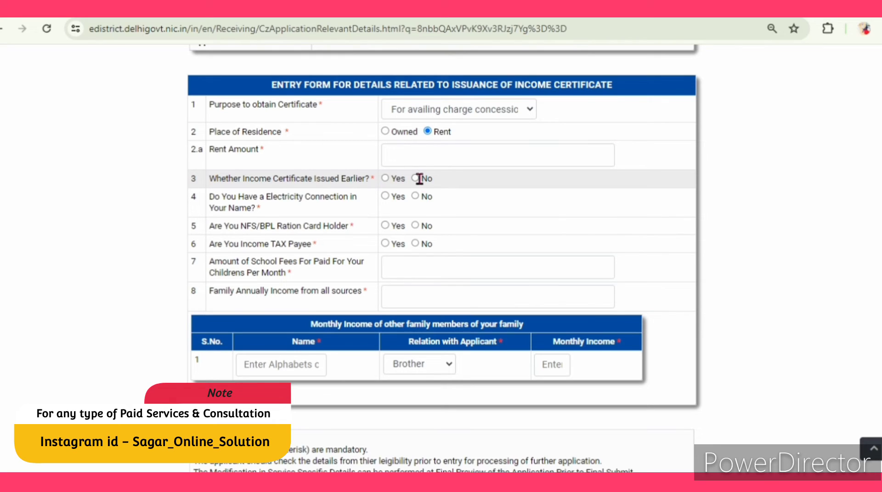
Answer No to the earlier certificate, electricity connection, ration card and income tax questions, and set the children's monthly school fees to 500.
click(384, 179)
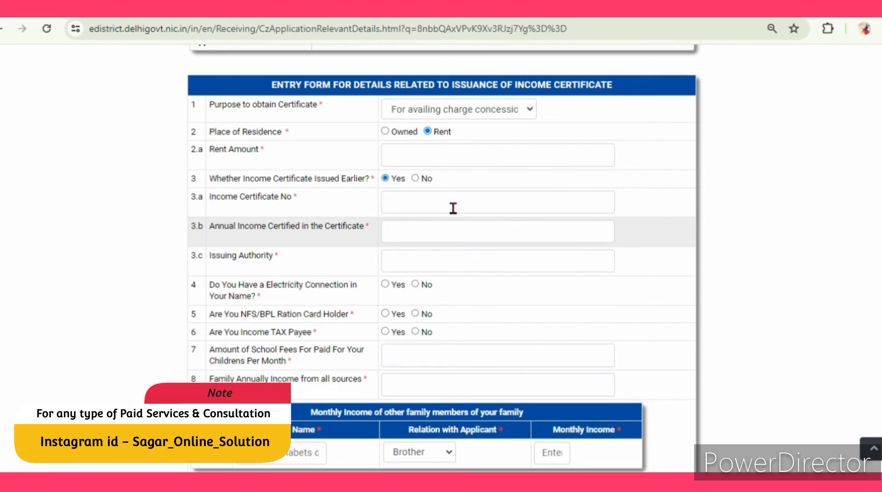
click(415, 179)
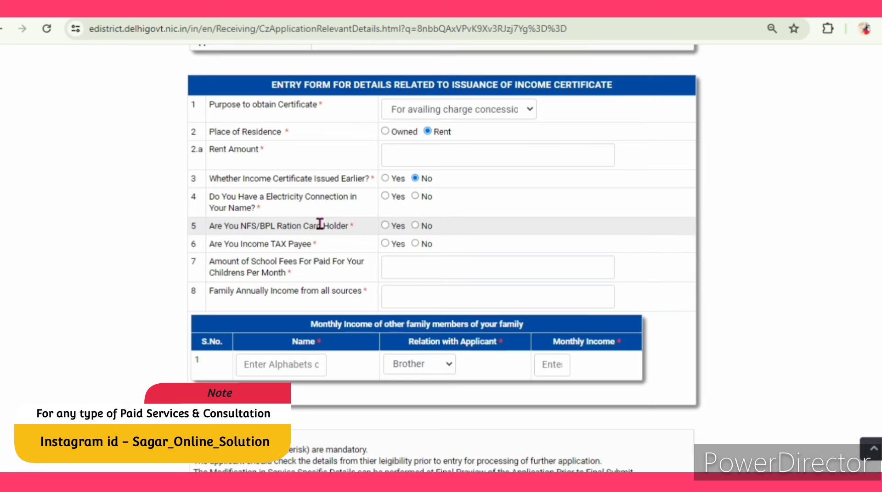
click(385, 196)
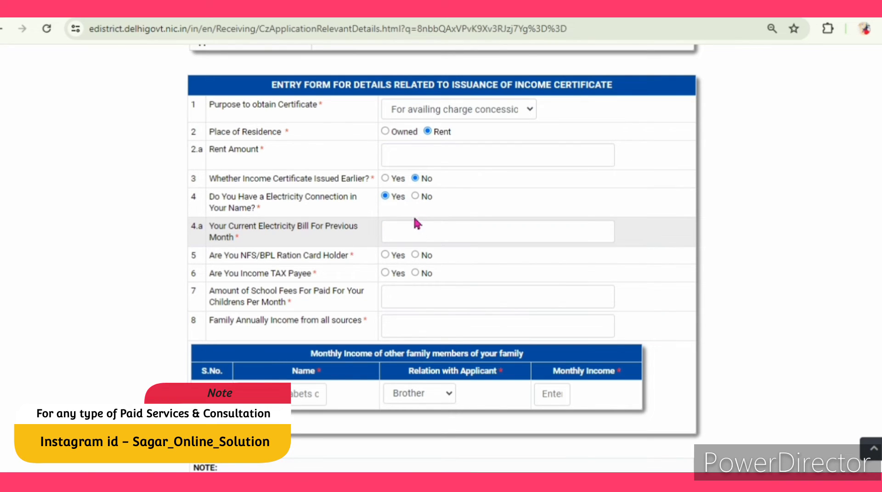
click(415, 197)
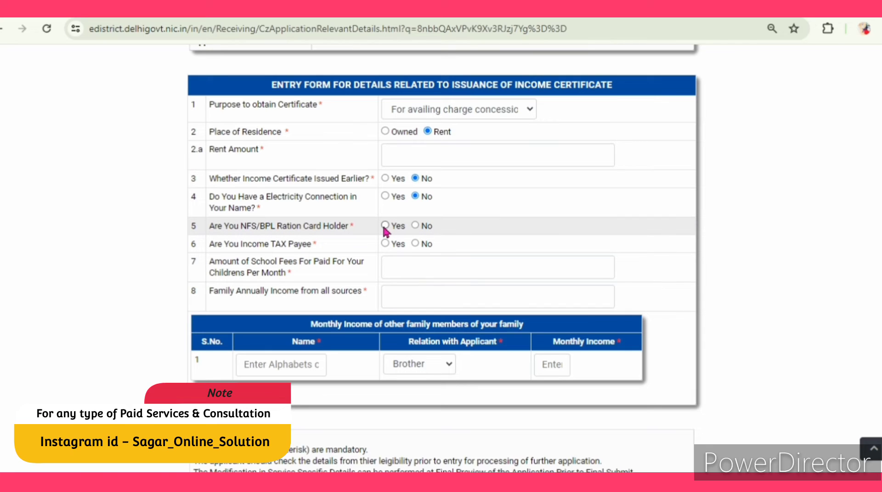
click(415, 225)
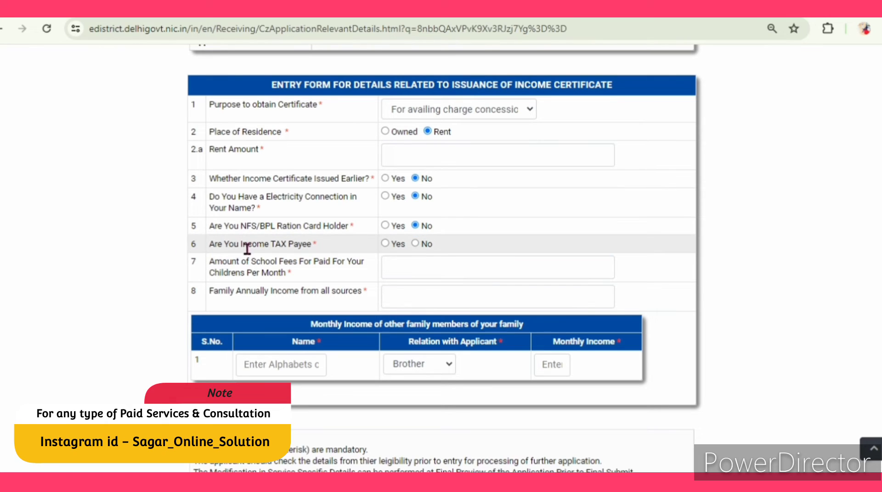
click(414, 244)
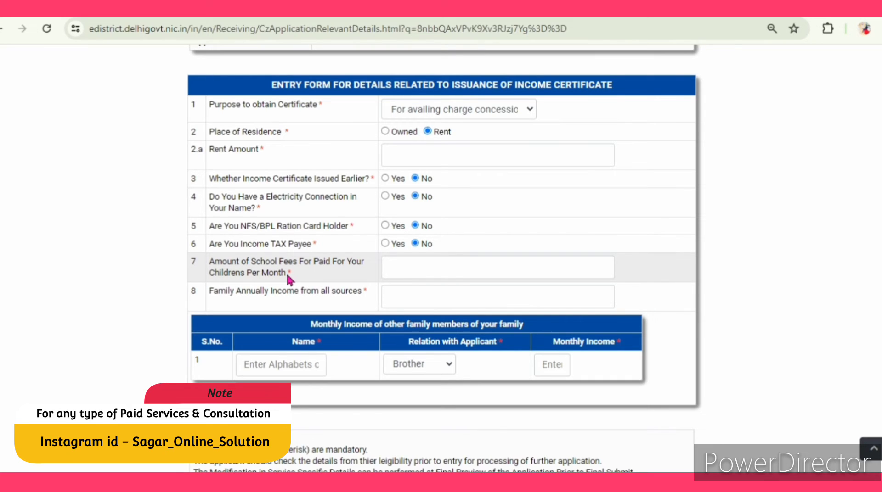
click(420, 268)
text(500)
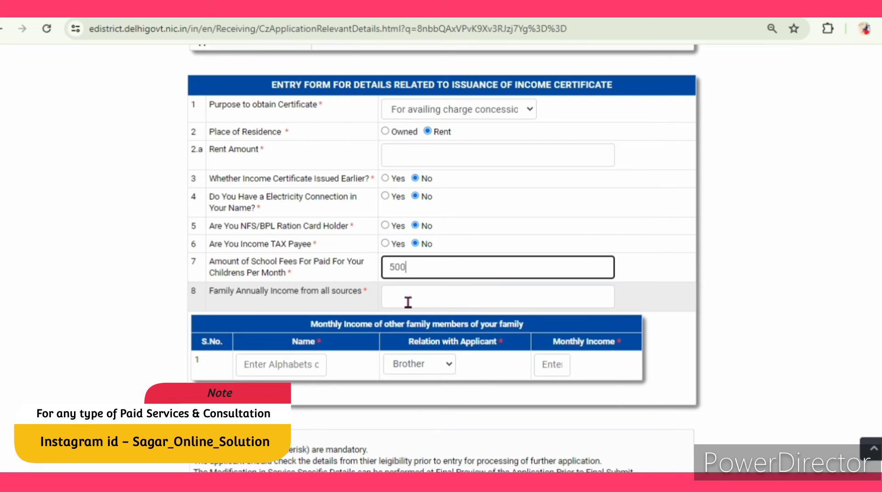
Calculate the yearly income as 7000 × 12 in Calculator, then close it to return to the income certificate form.
click(505, 296)
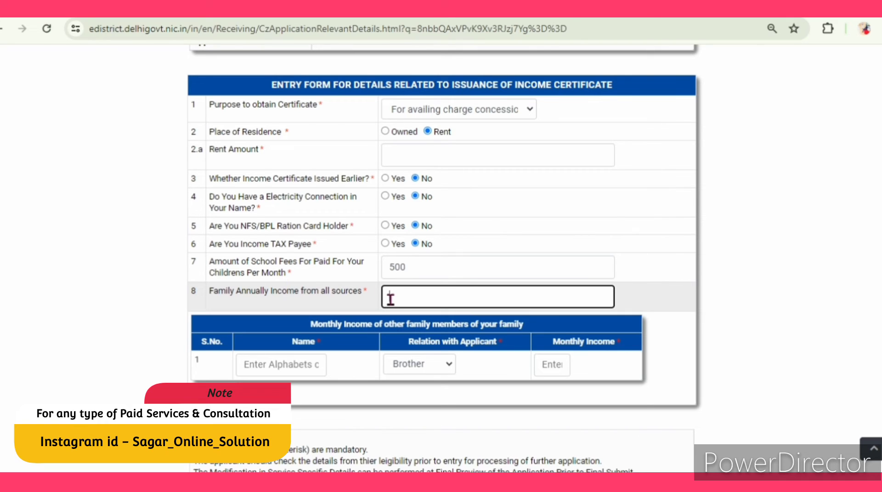
scroll(390, 300, down, 1)
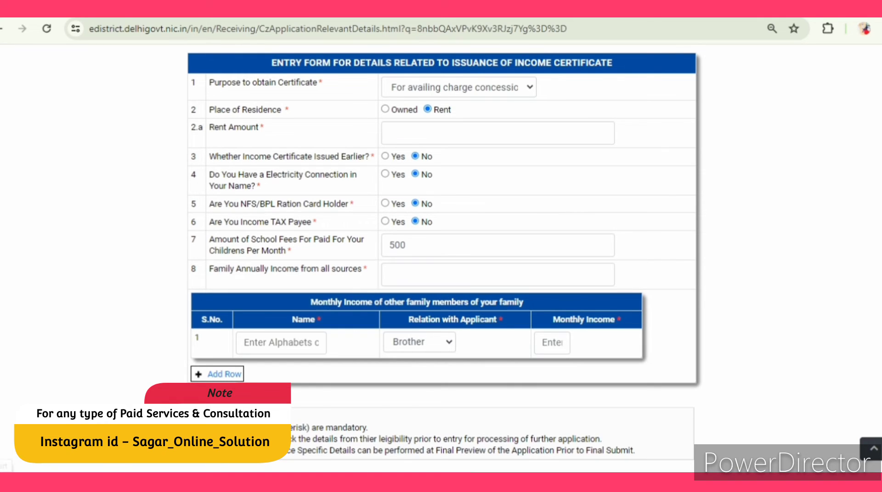
key(super)
click(77, 355)
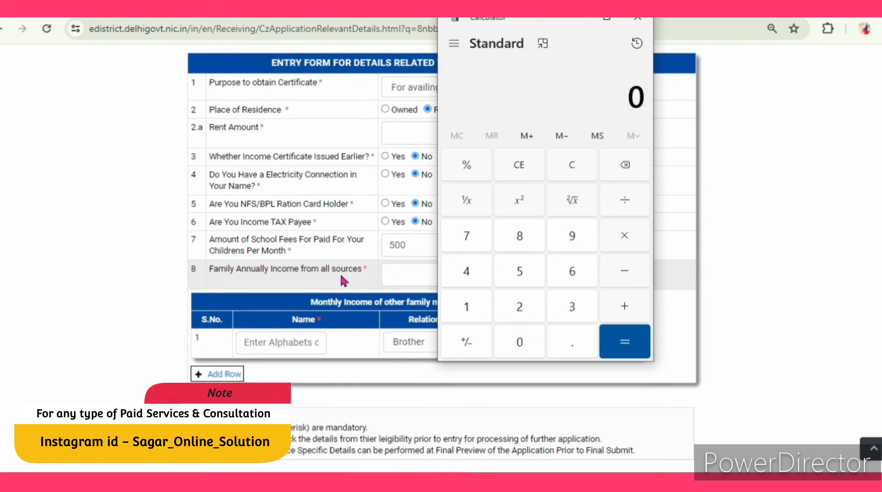
text(7000)
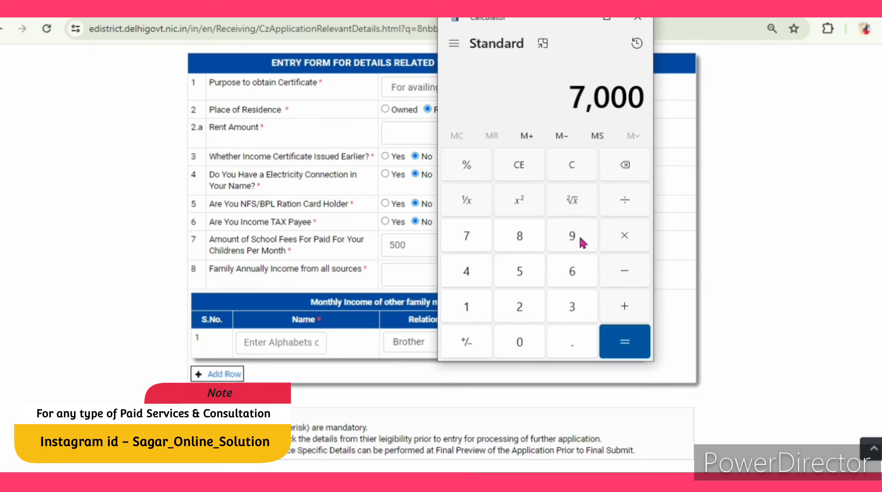
click(625, 237)
text(12)
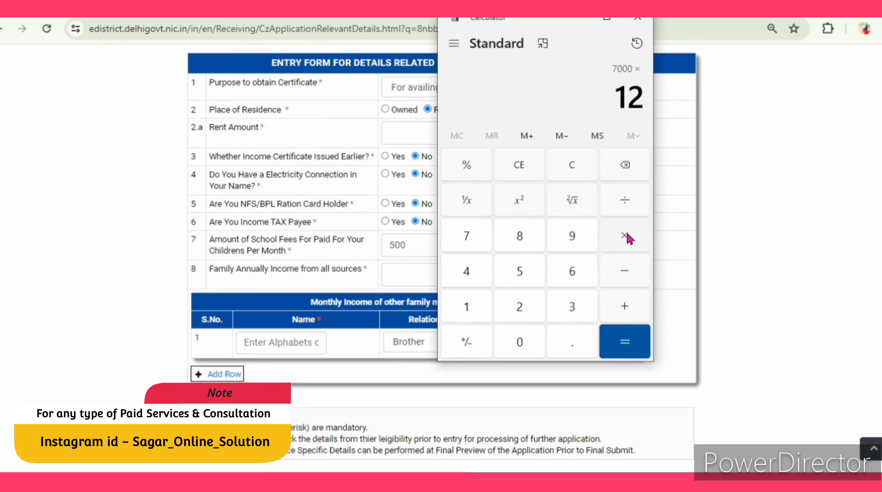
key(Return)
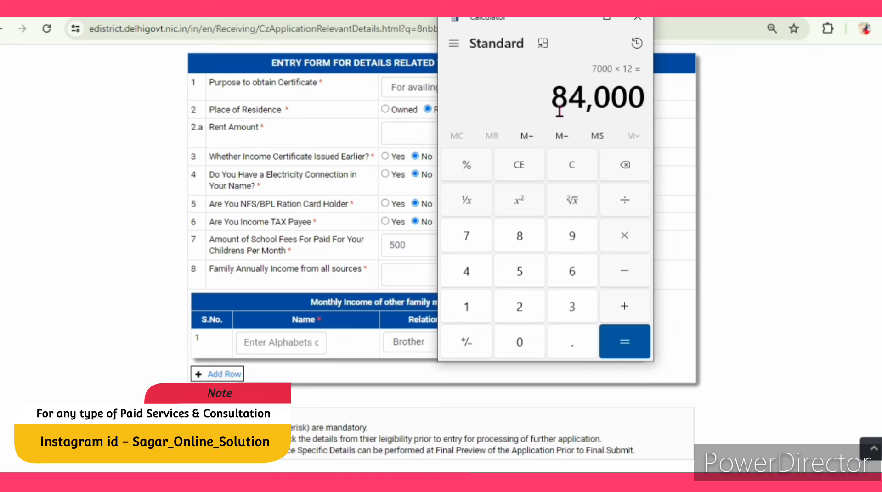
click(637, 18)
Set the family's annual income from all sources to 92000.
click(557, 268)
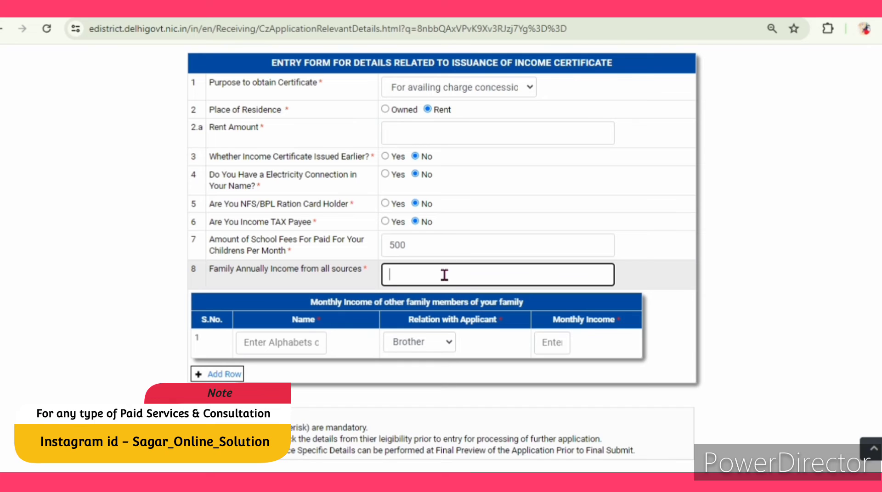
text(9)
text(210000)
key(BackSpace)
key(BackSpace)
key(BackSpace)
key(BackSpace)
key(BackSpace)
text(000)
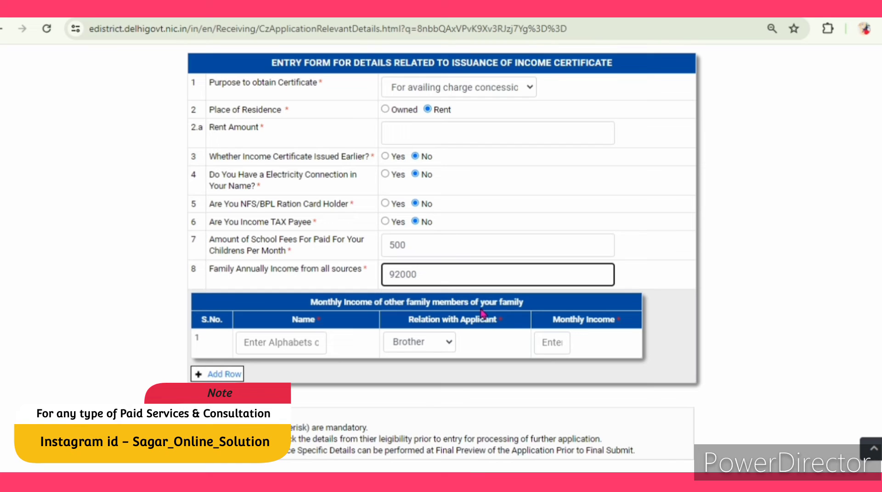
Complete the family member row with name WIFE, relation Wife/पत्नी and monthly income 0, and continue to the supporting documents.
click(274, 342)
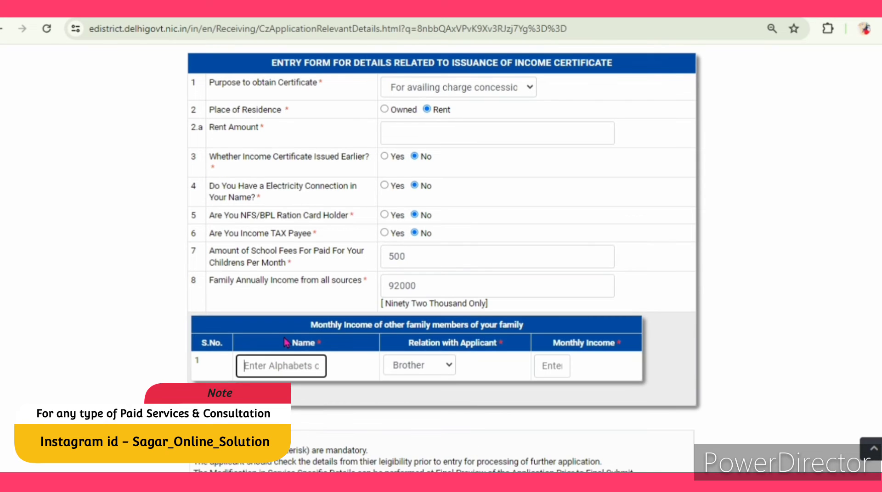
scroll(288, 342, down, 2)
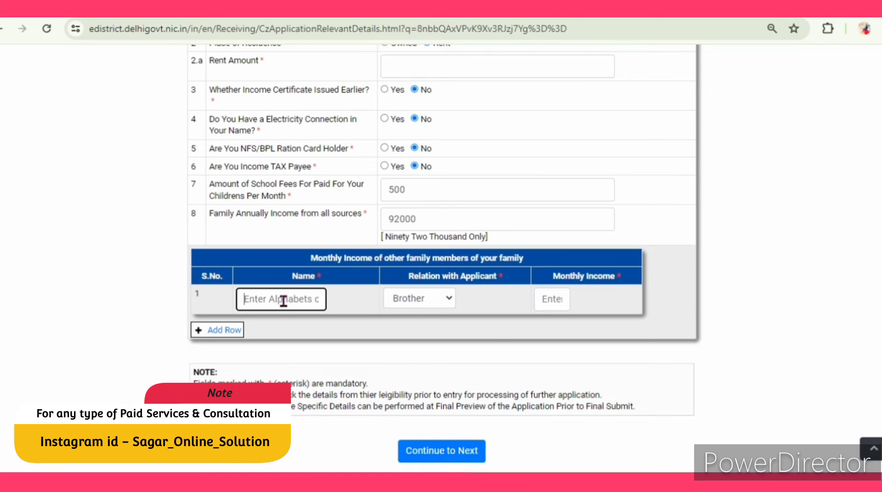
text(WIFE)
click(402, 301)
key(w)
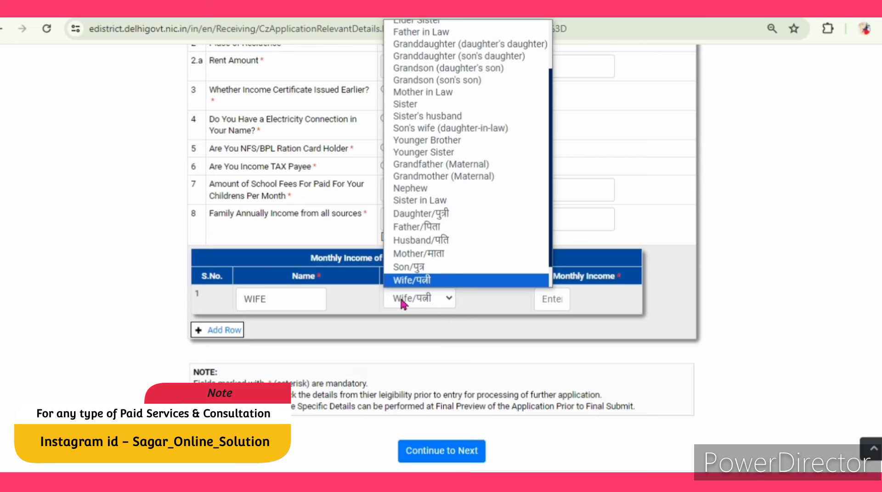
key(Return)
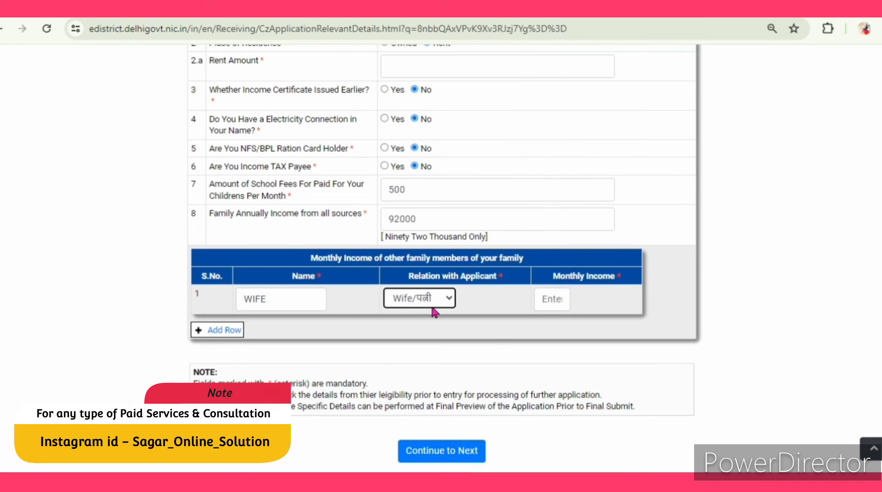
click(550, 299)
text(0)
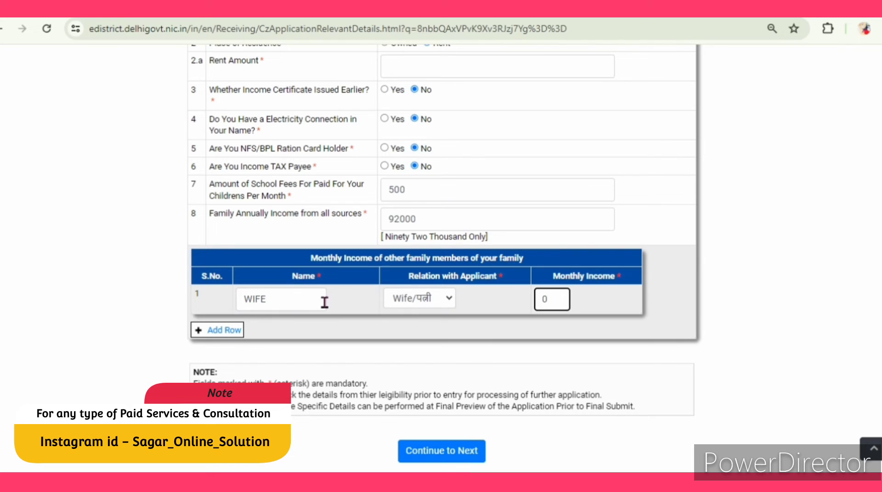
click(419, 303)
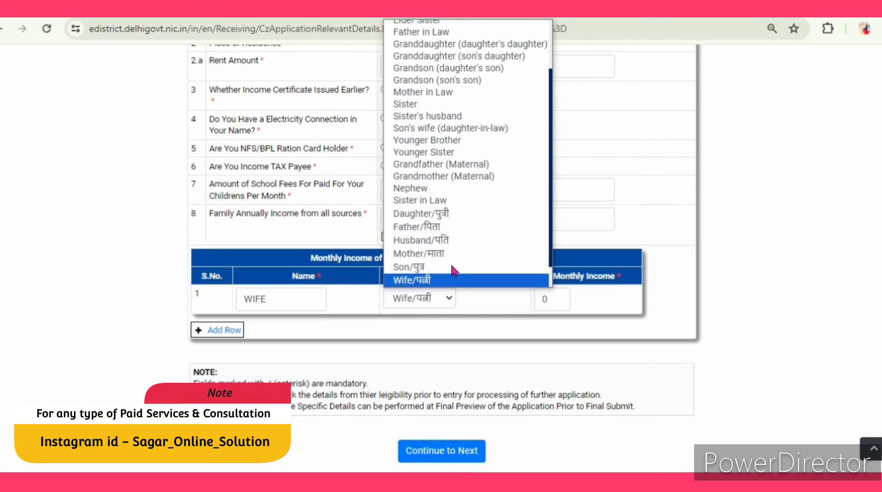
click(459, 323)
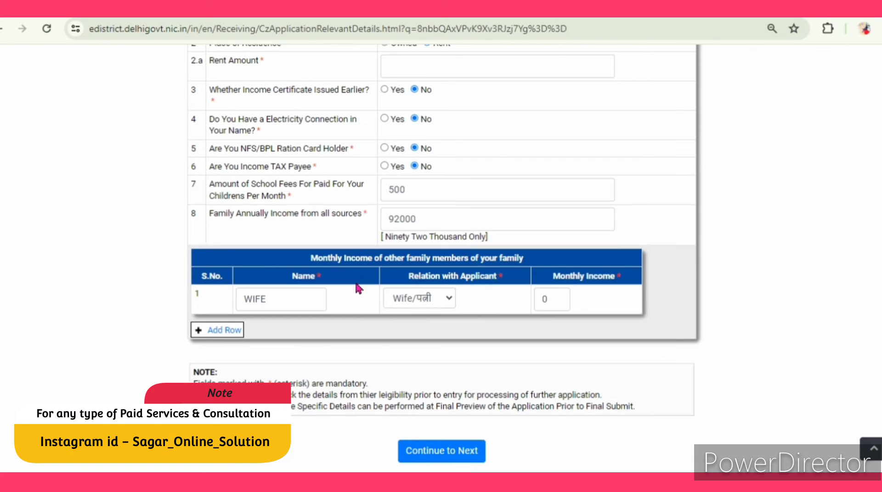
click(462, 455)
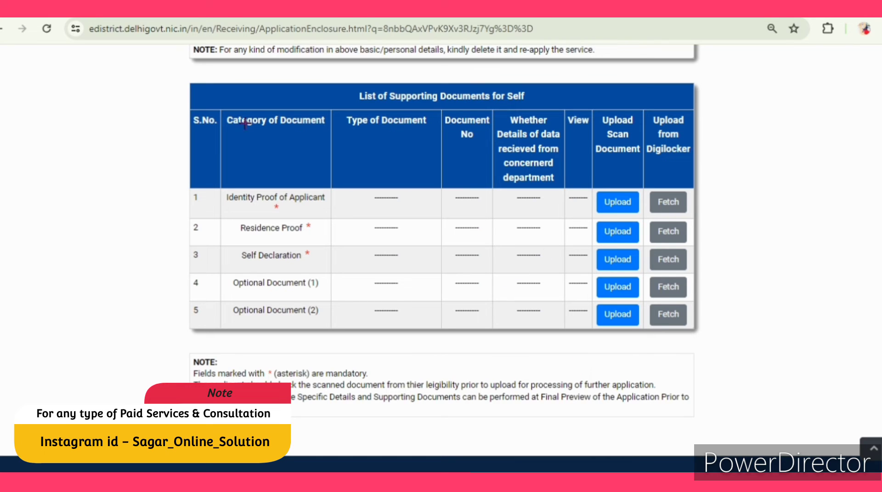
Upload the Aadhaar Card as the applicant's identity proof, with UID as the department.
drag(143, 70, 826, 357)
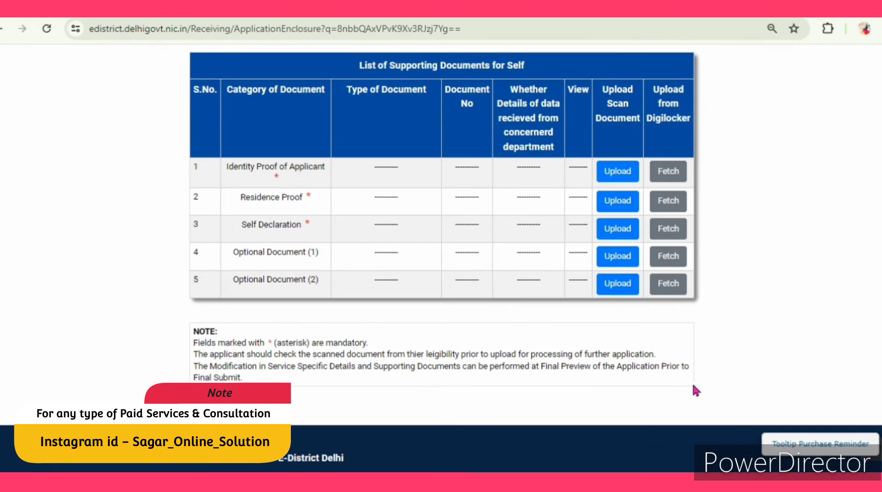
click(618, 172)
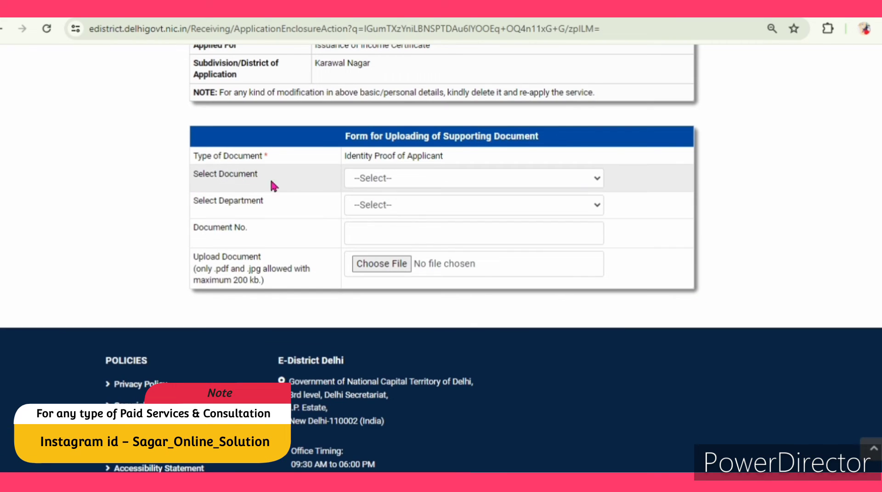
click(410, 182)
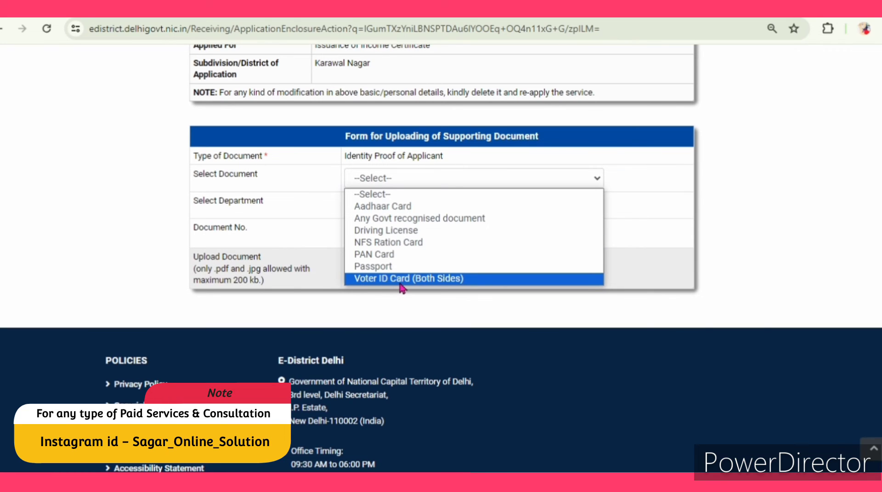
click(393, 207)
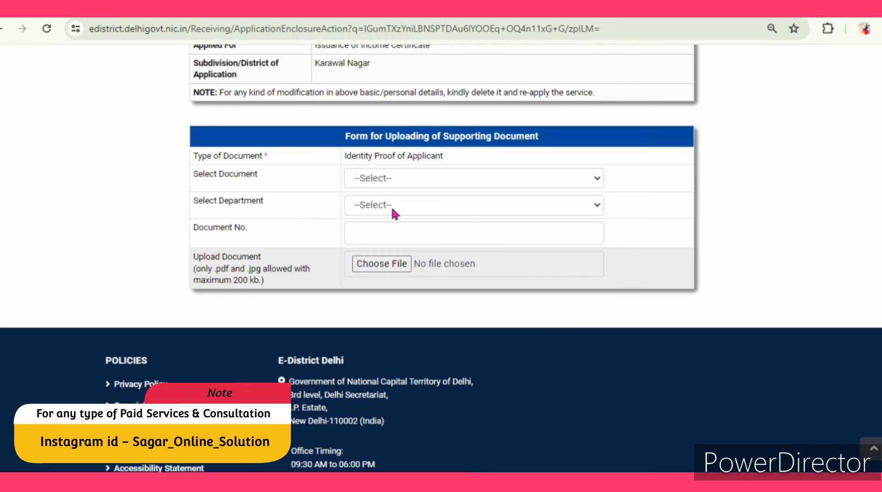
click(395, 209)
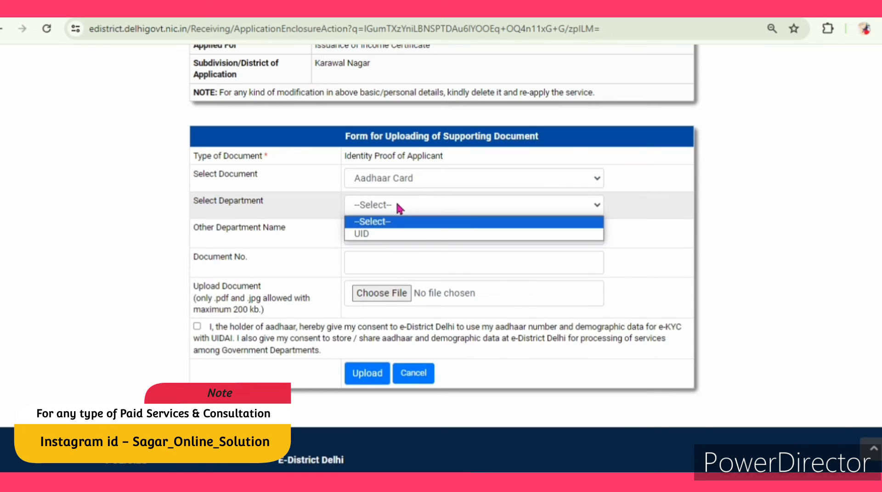
click(383, 236)
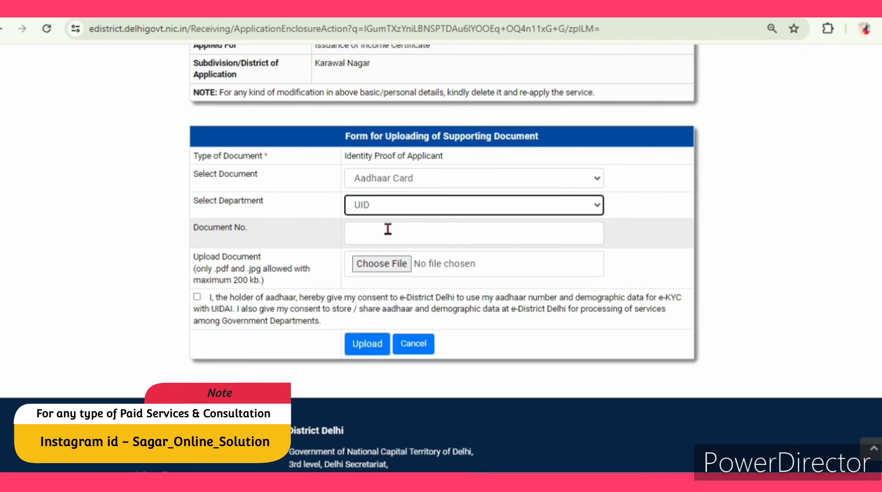
click(387, 234)
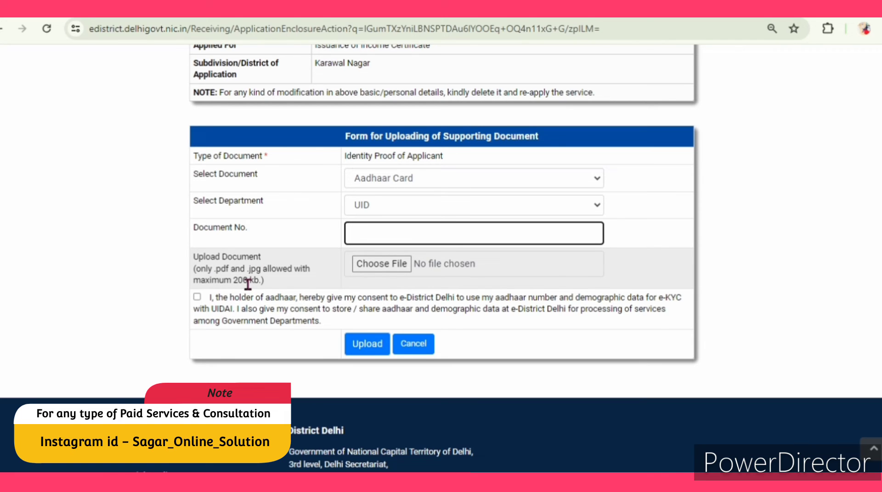
click(239, 251)
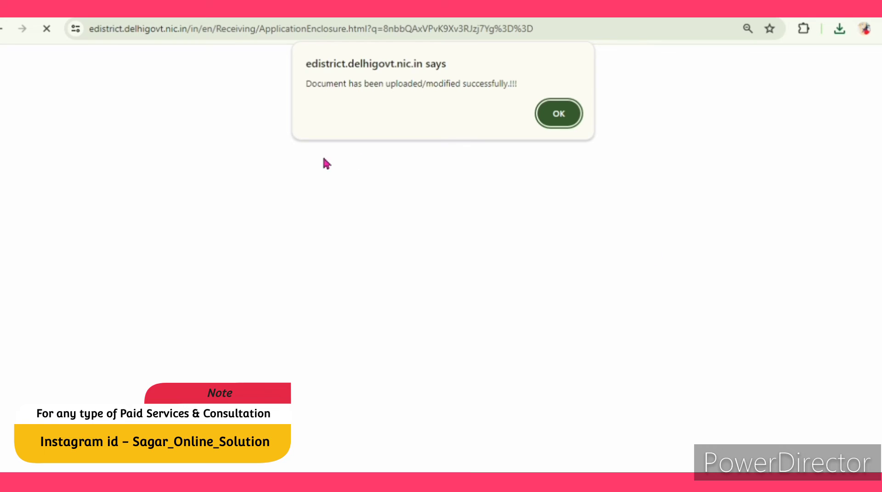
click(559, 115)
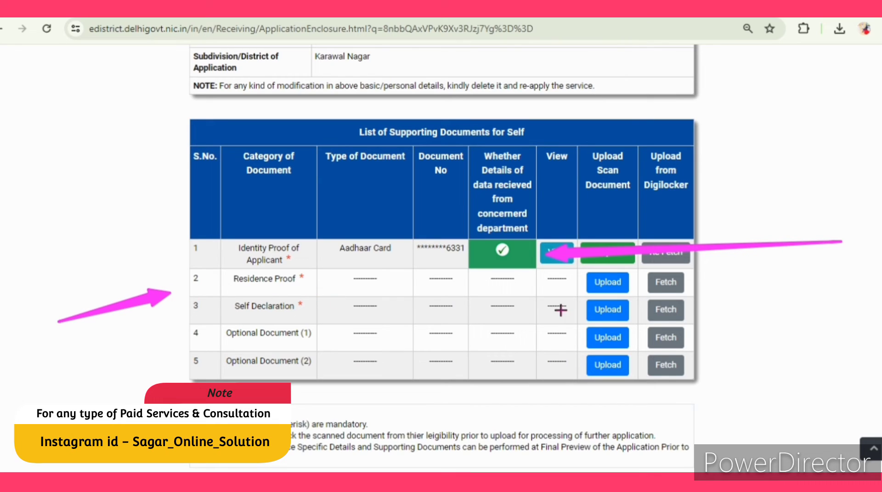
Upload an Electricity Bill as the residence proof, with BSES as the department.
click(605, 290)
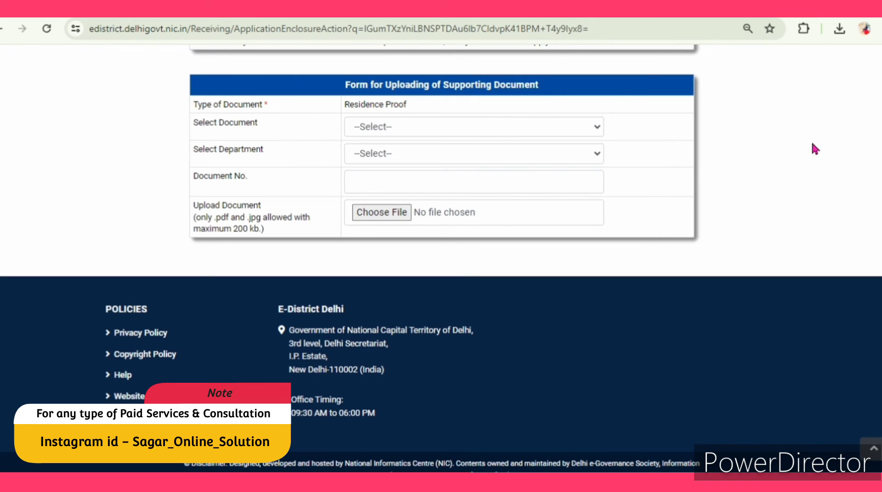
click(599, 131)
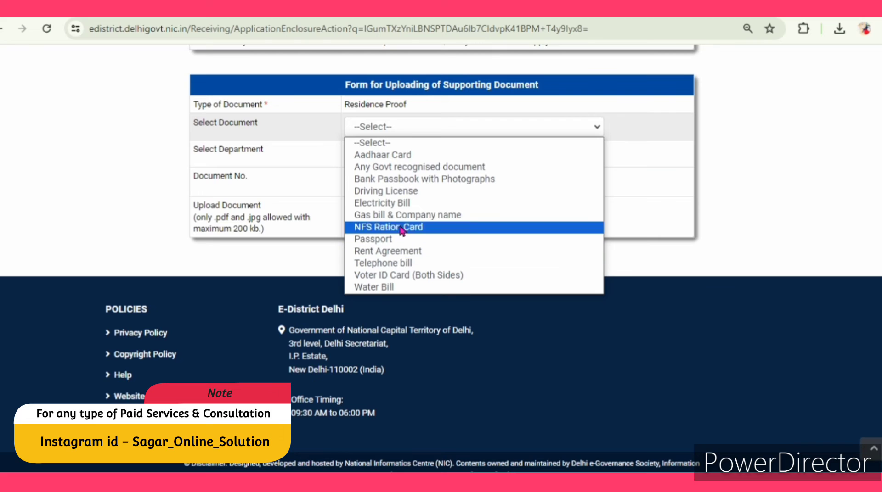
click(390, 208)
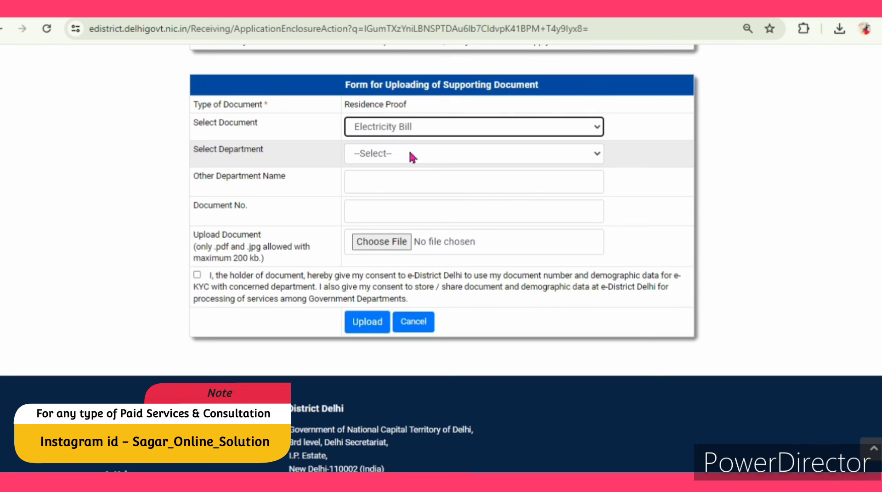
click(413, 156)
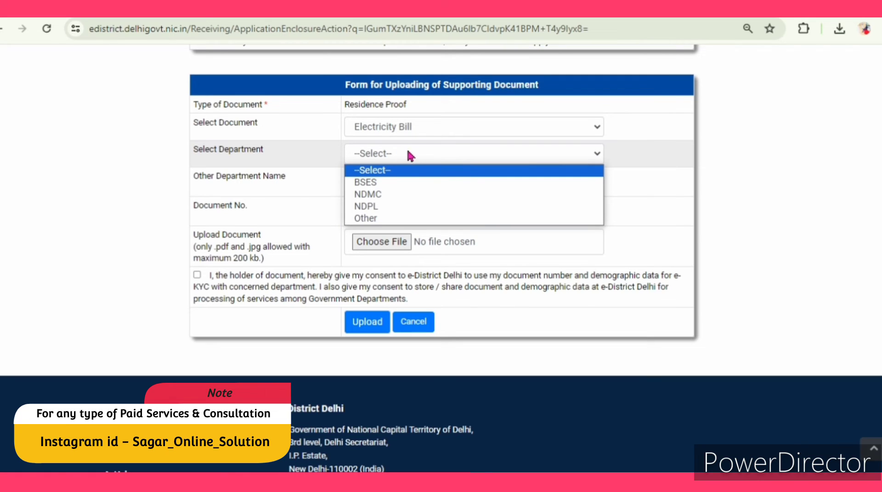
click(392, 183)
click(390, 181)
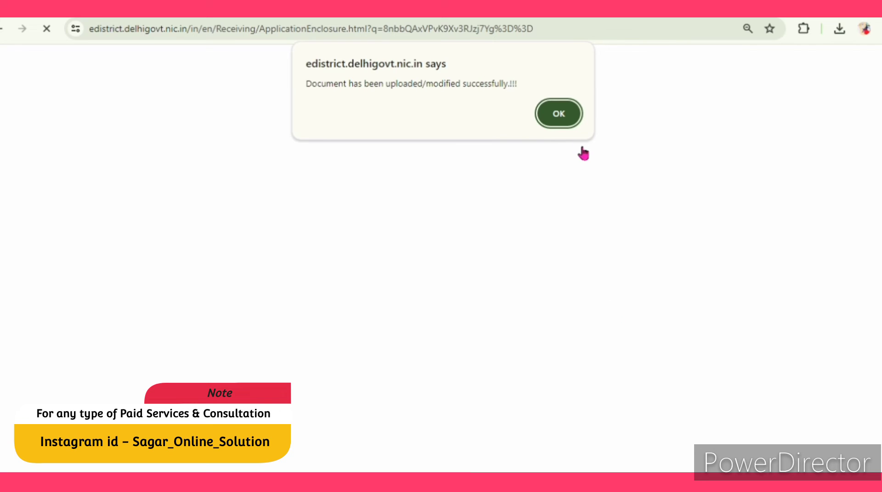
click(559, 114)
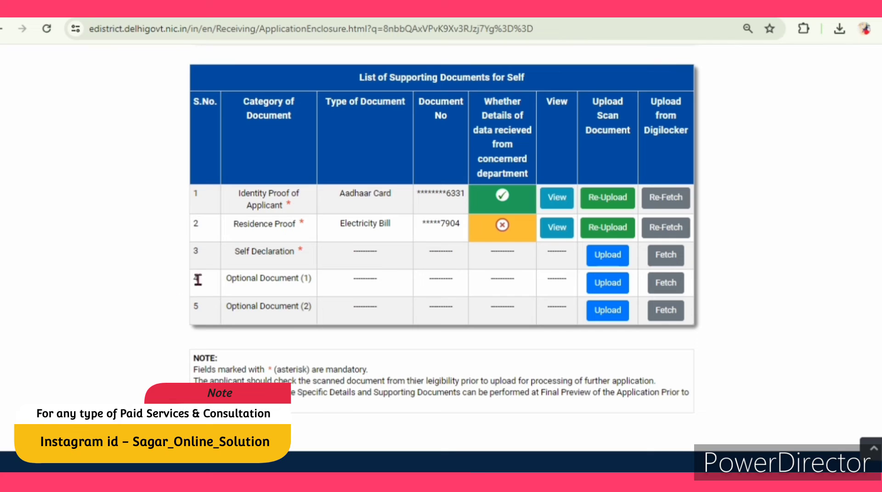
Open the upload form for Optional Document (1), choose Other as the document and enter BANK PASSBOOK as its details.
click(607, 284)
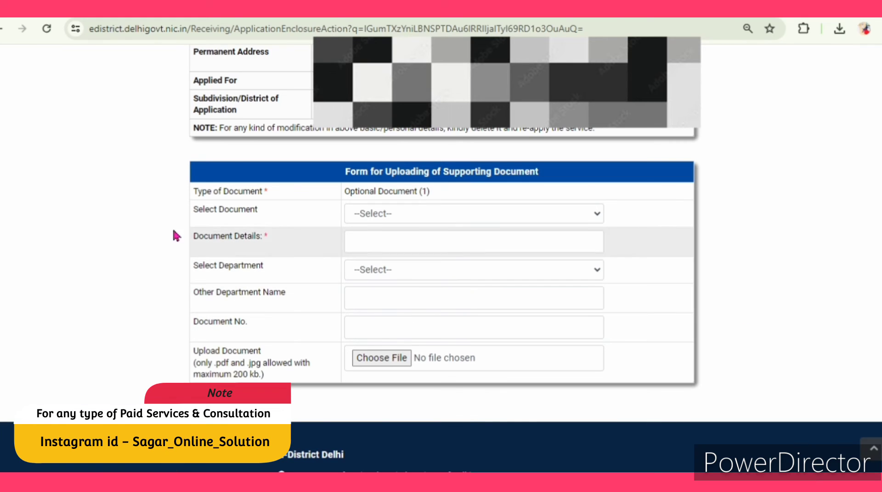
click(390, 214)
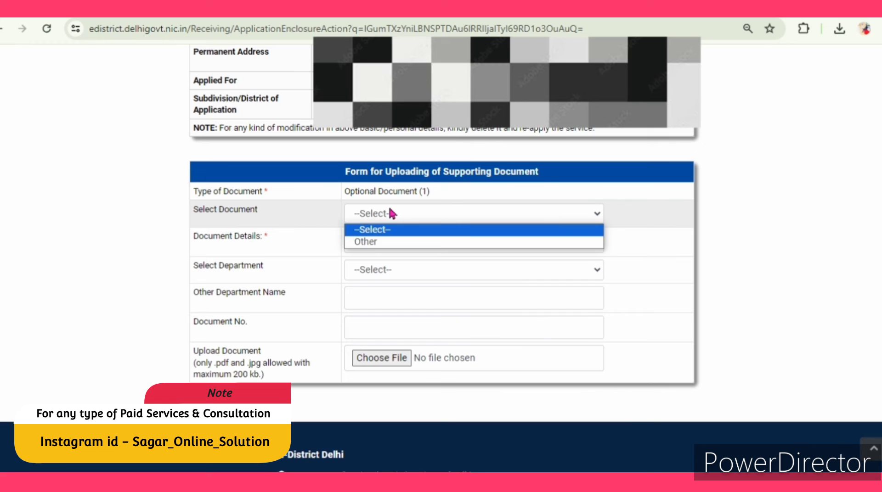
click(383, 242)
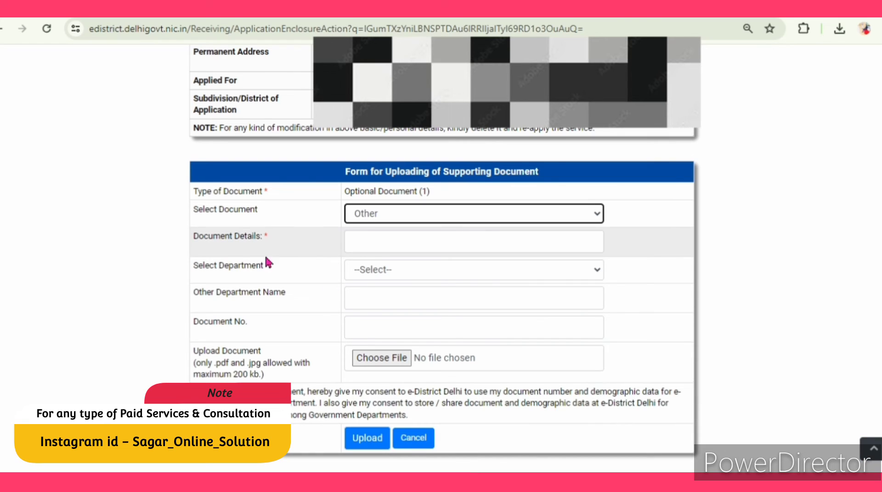
click(384, 239)
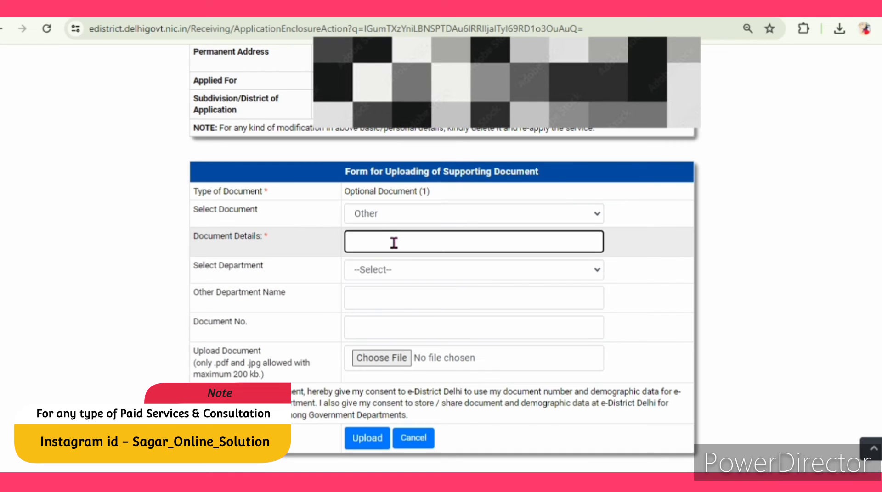
text(BANK PASSB)
text(OOPK)
key(BackSpace)
key(BackSpace)
key(BackSpace)
text(OK)
click(780, 233)
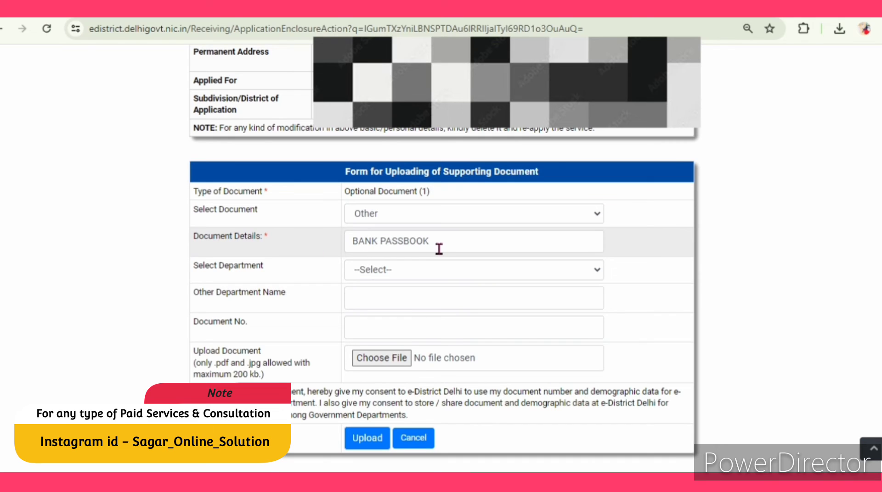
Set the passbook's department to Other, named STATE BANK OF INDIA, fill in the document number and upload the document.
click(392, 269)
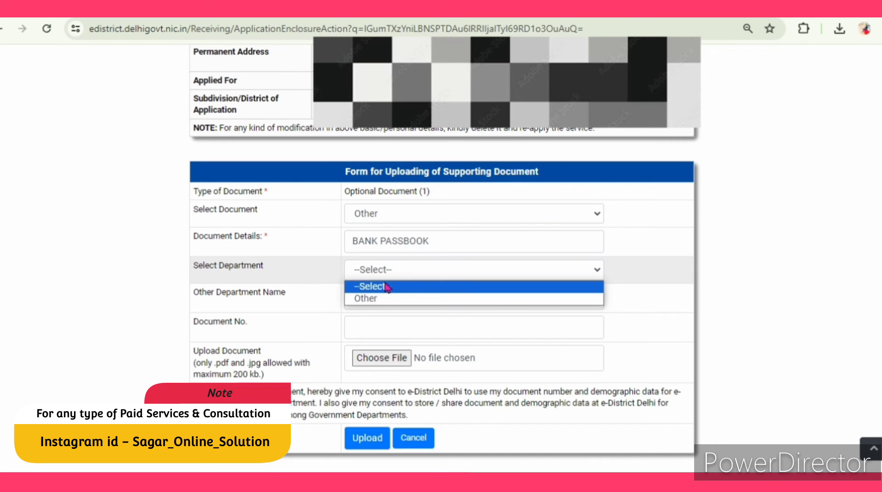
click(381, 299)
click(404, 293)
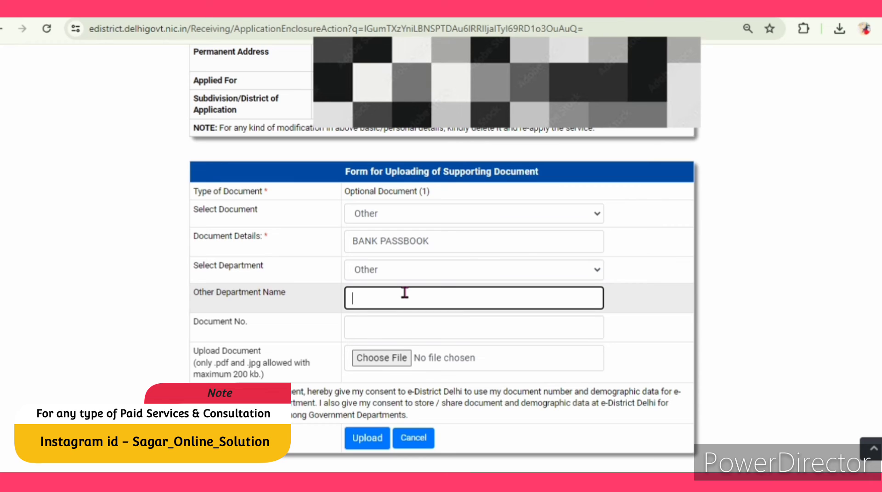
text(STATE BANK OF INDIA)
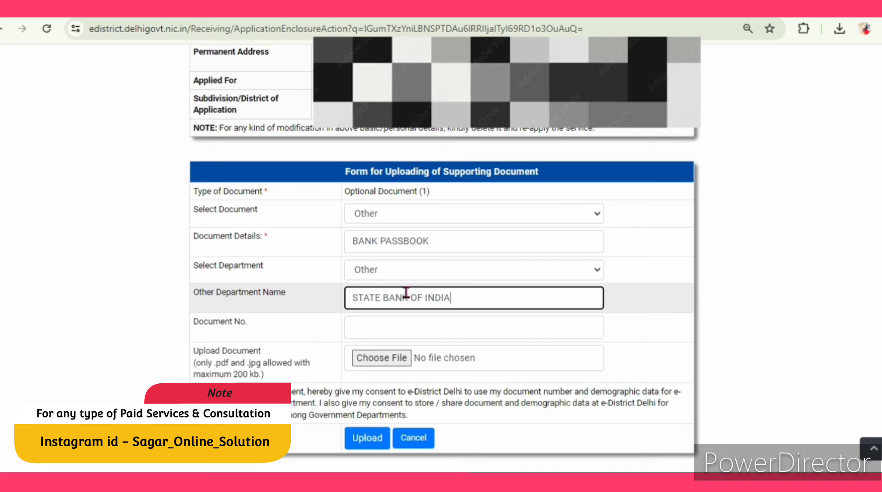
click(388, 325)
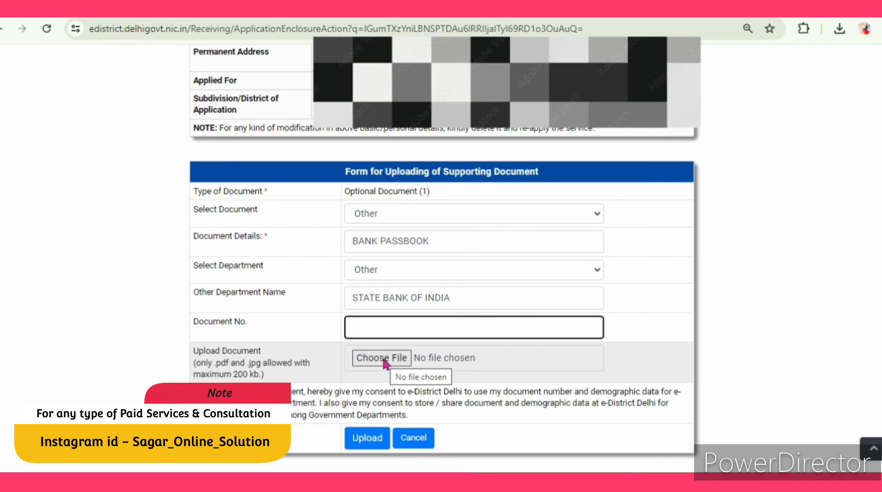
scroll(358, 284, down, 2)
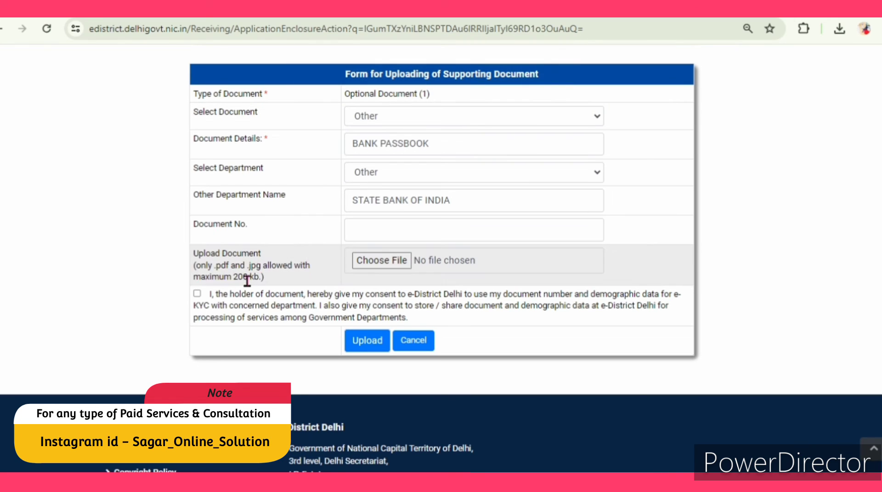
click(370, 346)
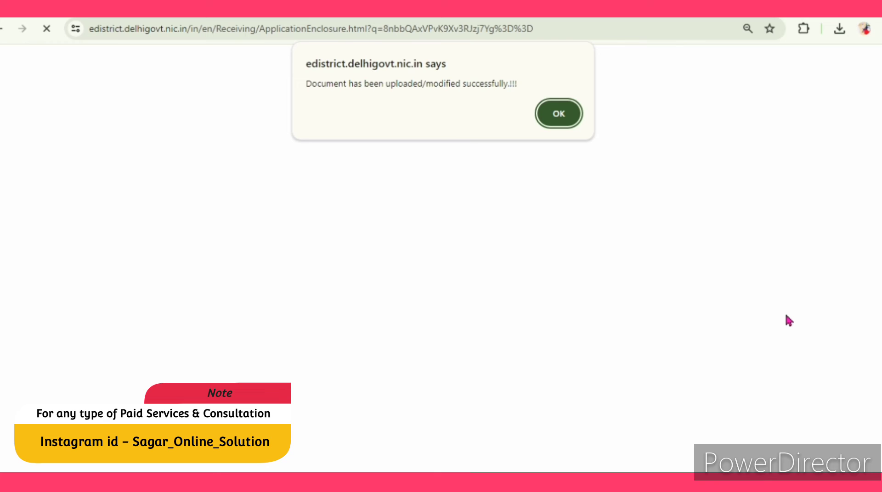
click(562, 120)
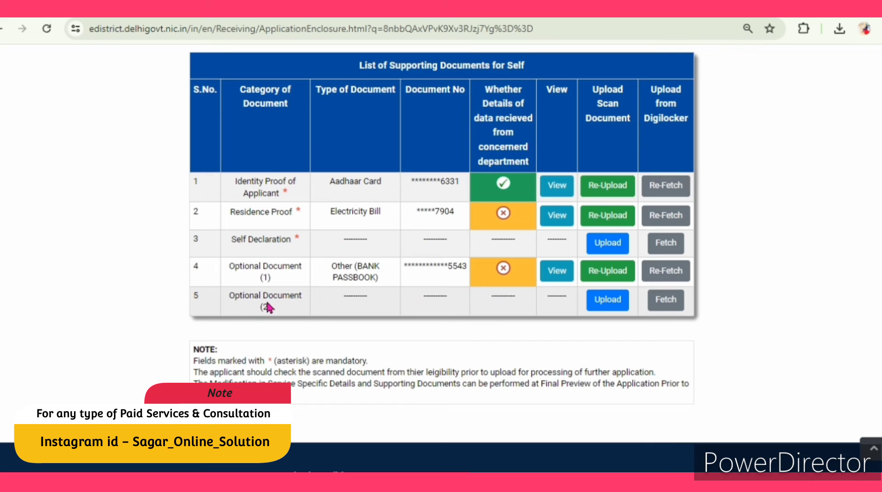
Open the upload form for Optional Document (2), choose Other as the document and enter PAN CARD as its details.
click(607, 302)
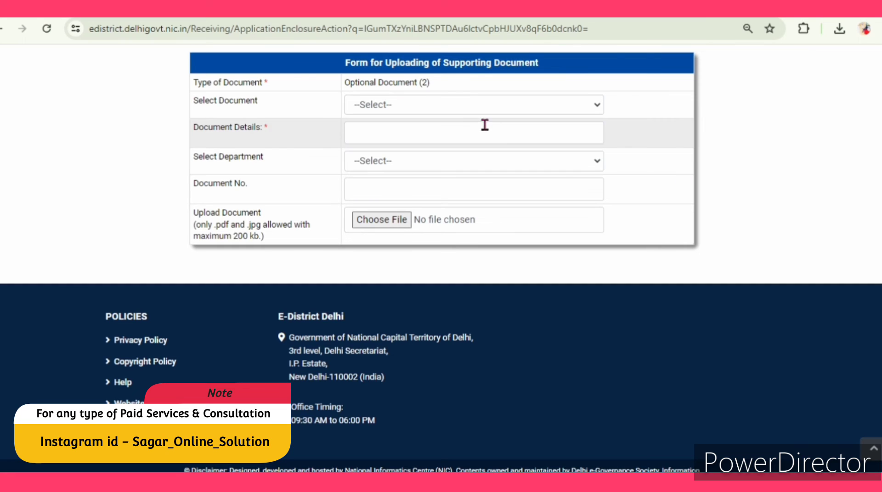
click(465, 110)
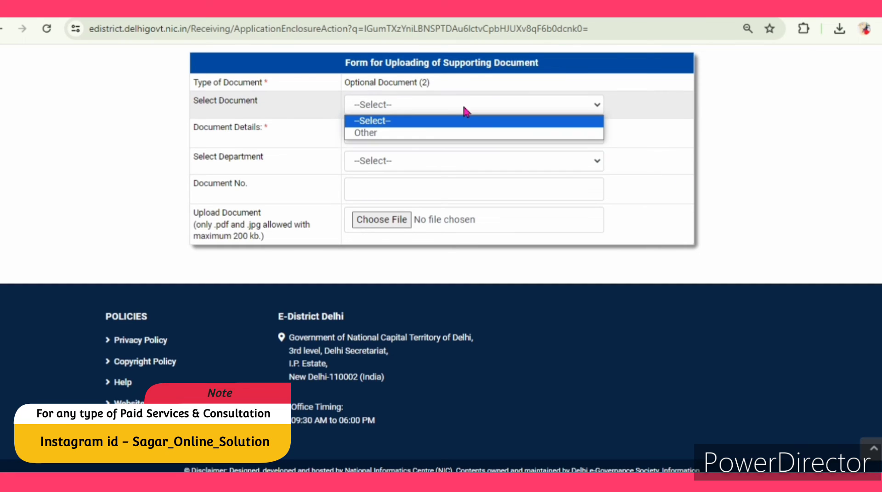
click(406, 133)
click(404, 131)
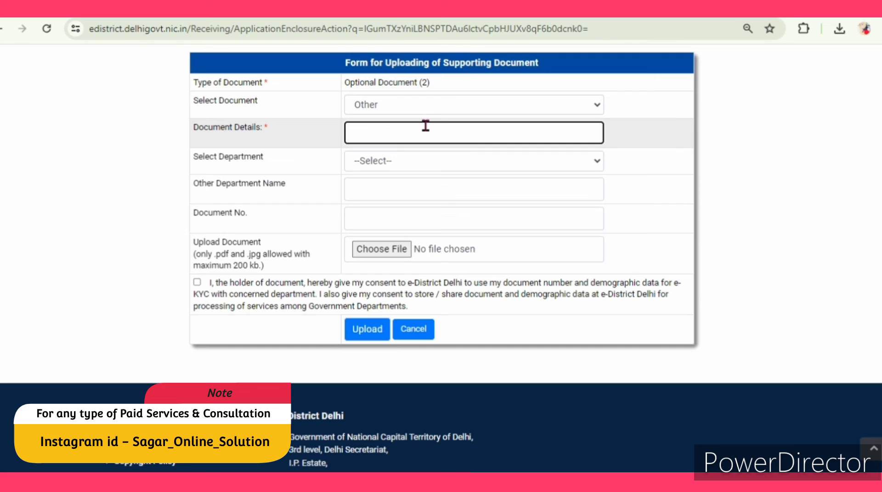
text(PAN CARD)
Set the PAN card's department to Other, named INCOME TAX DEPARTMENT, fill in the document number and upload the document.
click(398, 160)
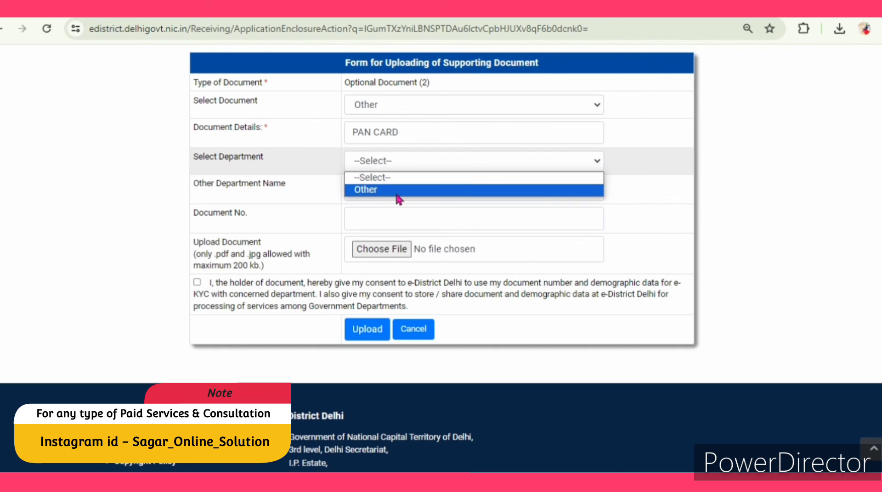
click(398, 189)
text(INCOME TAX DEPARTMENT)
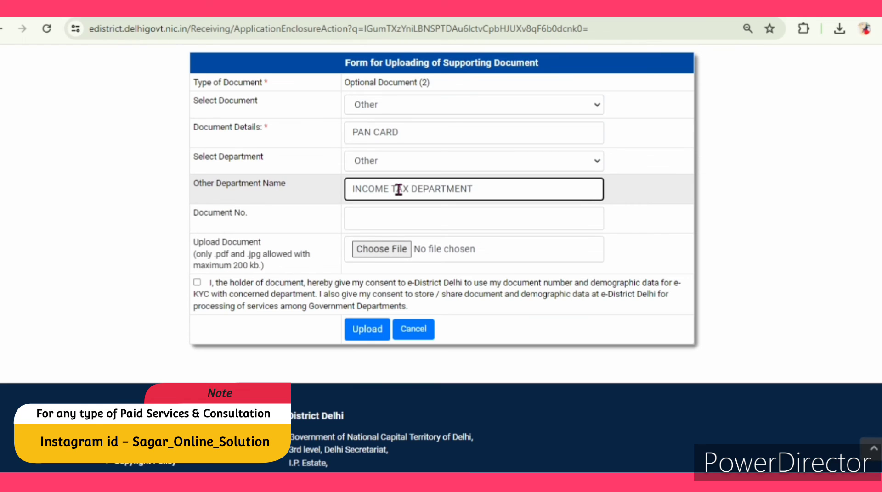
drag(199, 184, 305, 193)
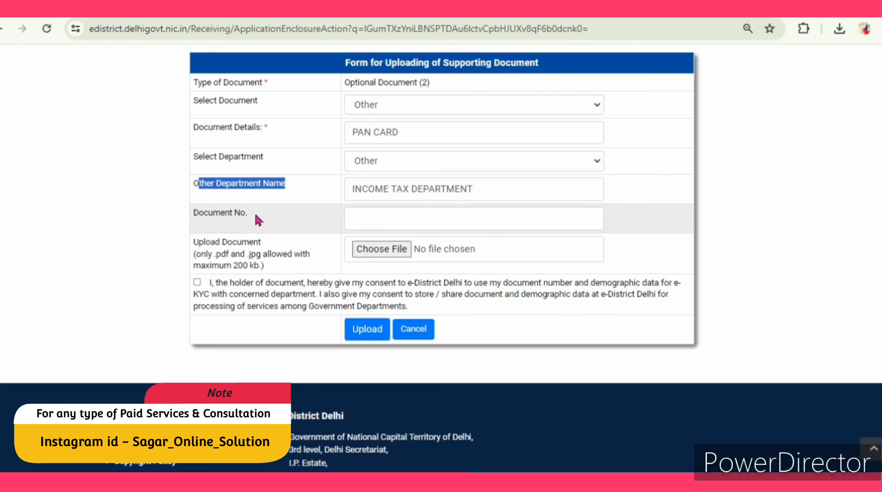
click(402, 219)
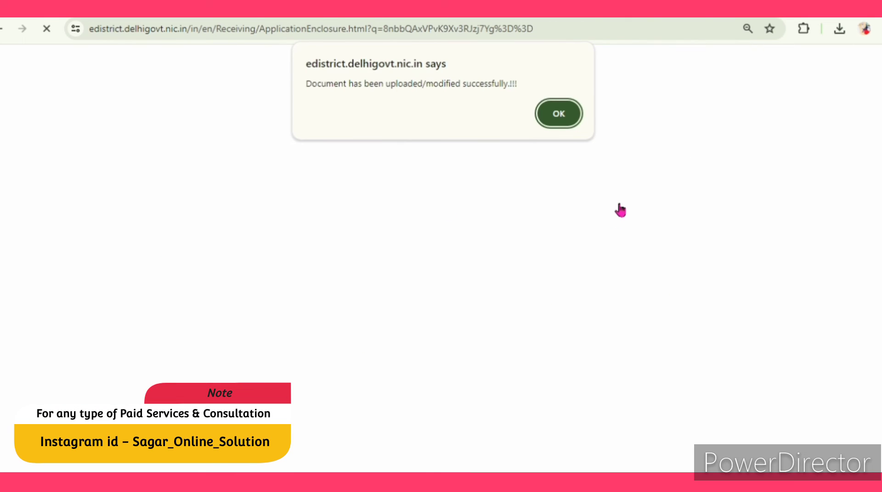
click(560, 114)
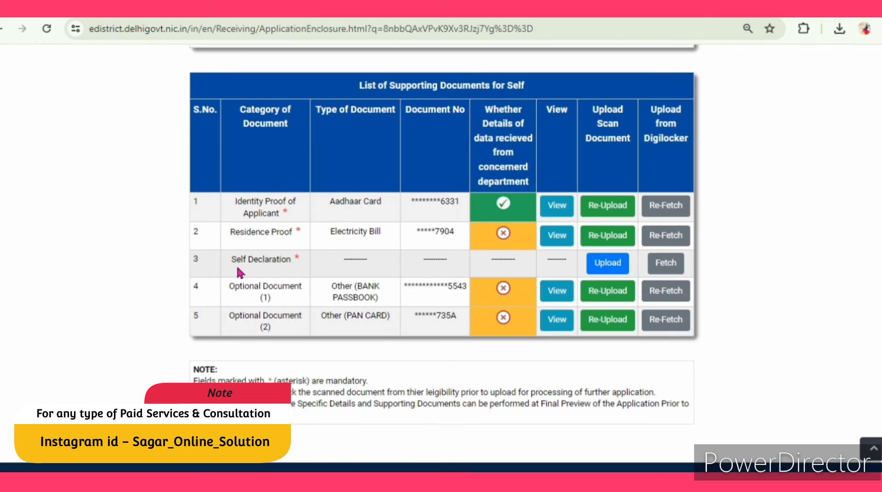
Generate the self declaration form from the upload page of the mandatory Self Declaration document.
click(608, 263)
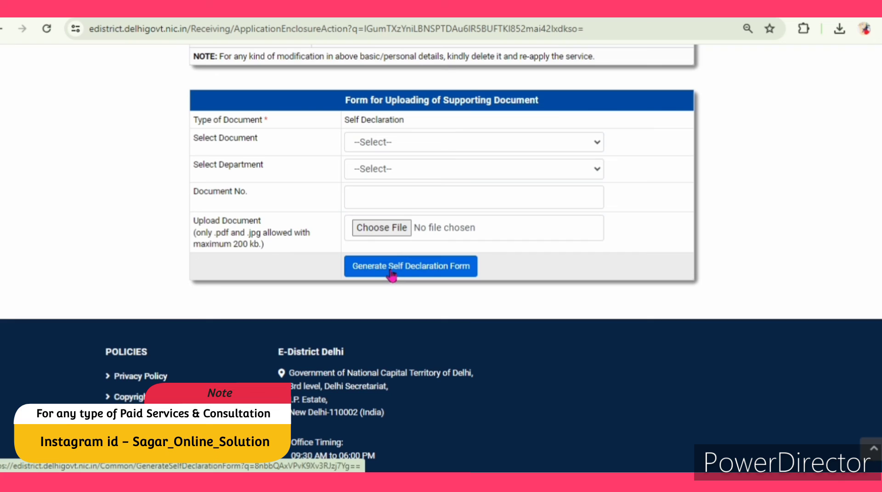
click(426, 269)
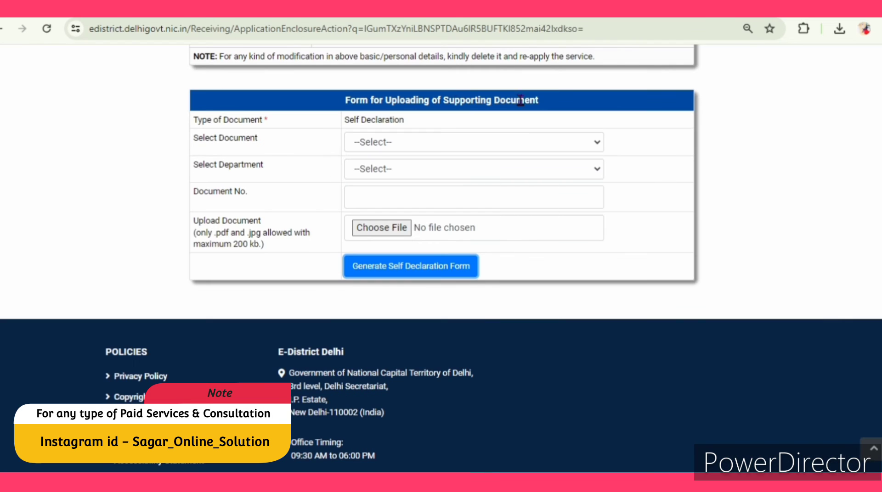
Choose Self Declaration as the document and Other as the department, with SELF DECE as the other department name.
click(411, 144)
click(407, 170)
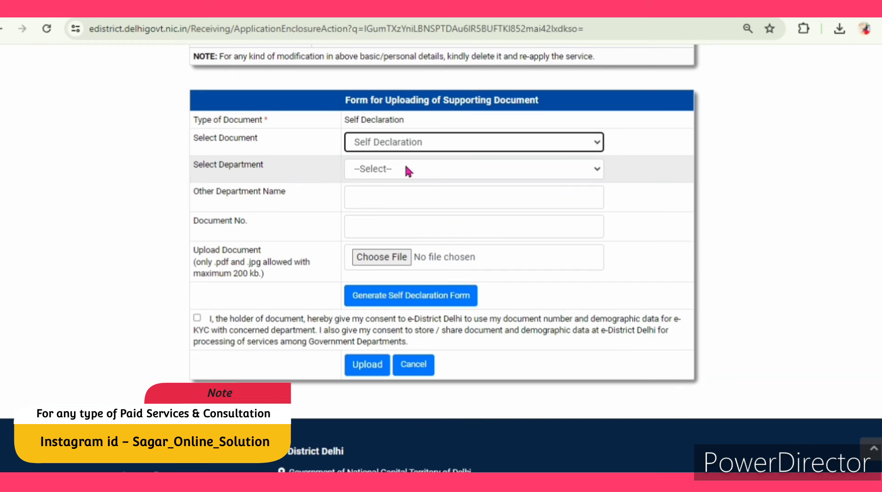
click(407, 169)
click(393, 197)
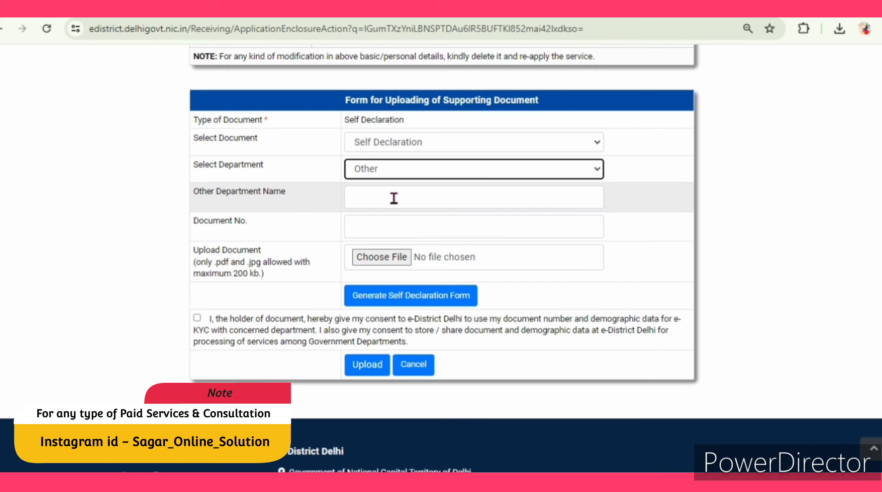
click(401, 199)
text(SELF DECE)
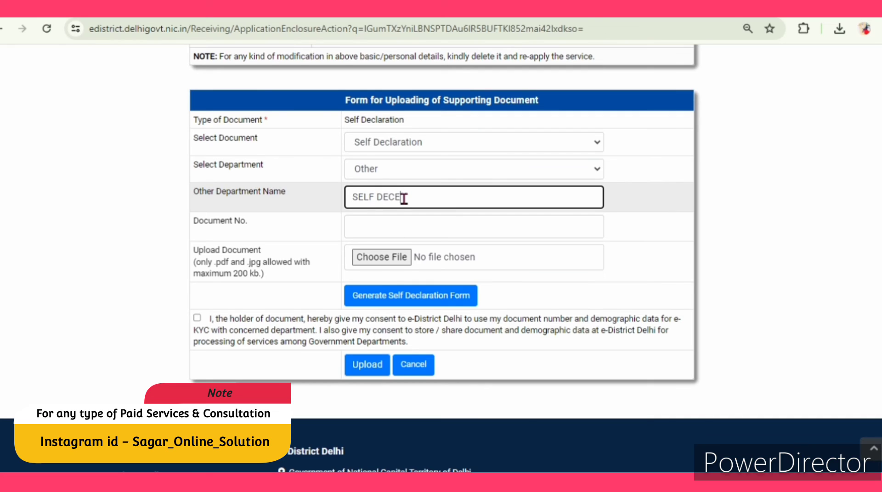
Enter the self declaration's document number, give the holder's consent and upload the document.
click(380, 228)
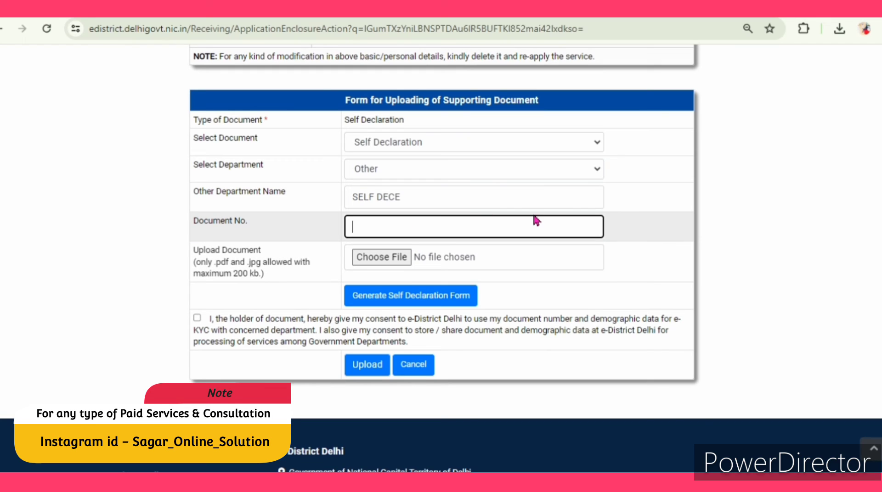
text(03052024)
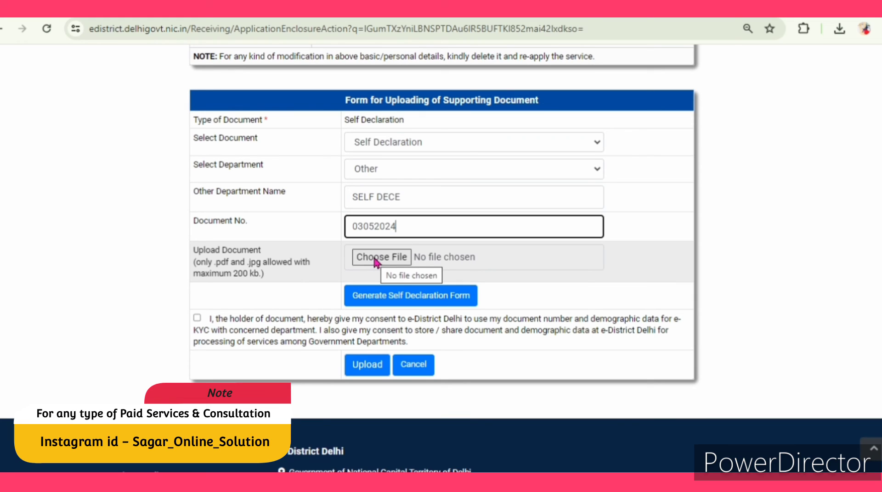
click(197, 318)
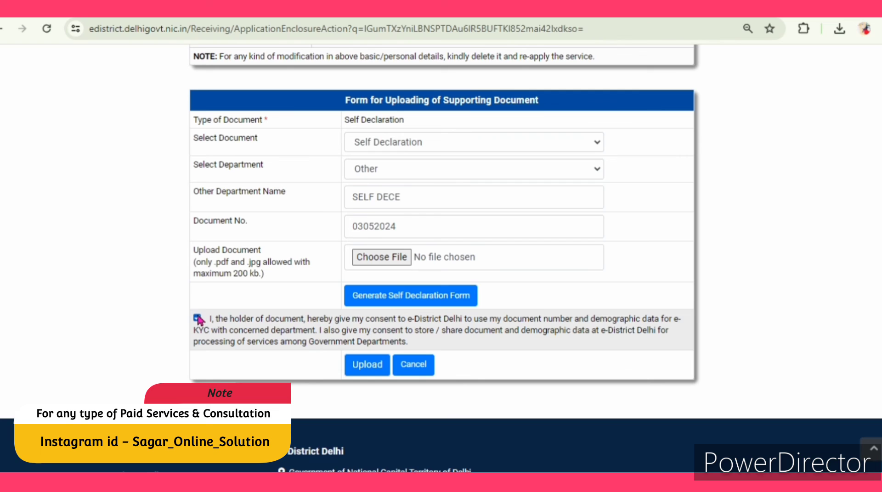
click(368, 365)
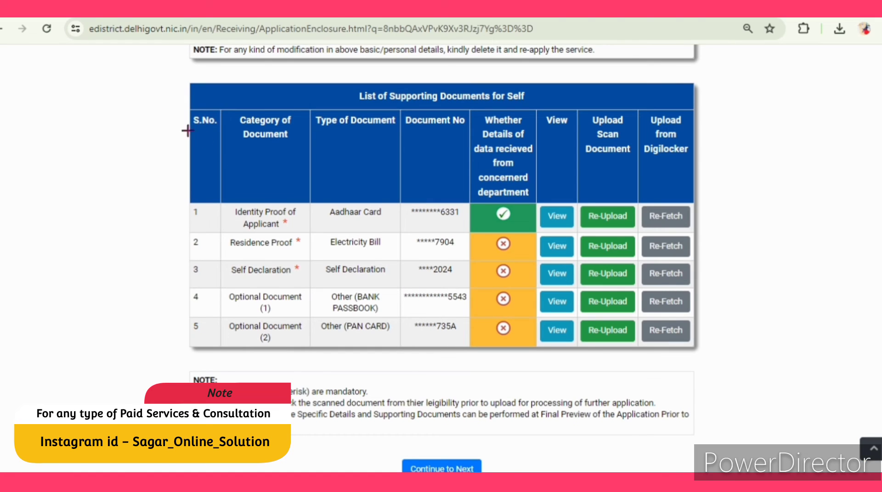
Review the list of supporting documents and continue to the photograph details.
mouse_move(139, 72)
mouse_down()
mouse_move(329, 210)
mouse_move(618, 356)
mouse_move(754, 362)
mouse_up()
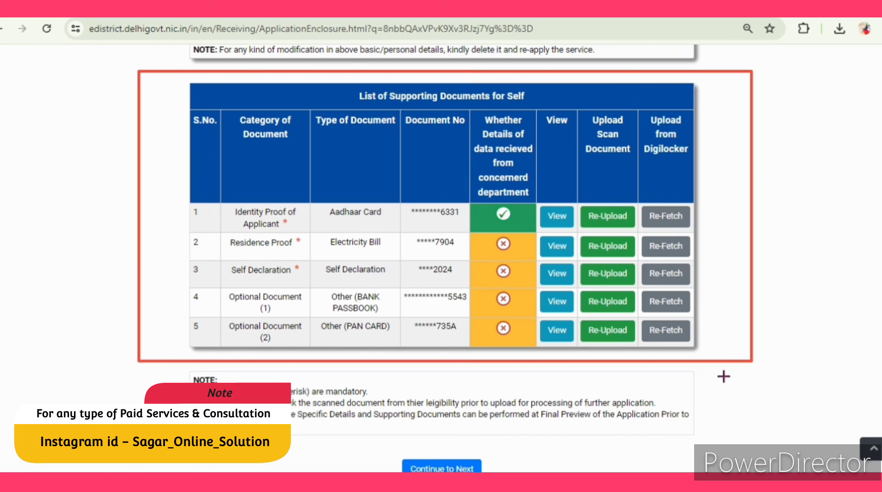
scroll(720, 370, down, 2)
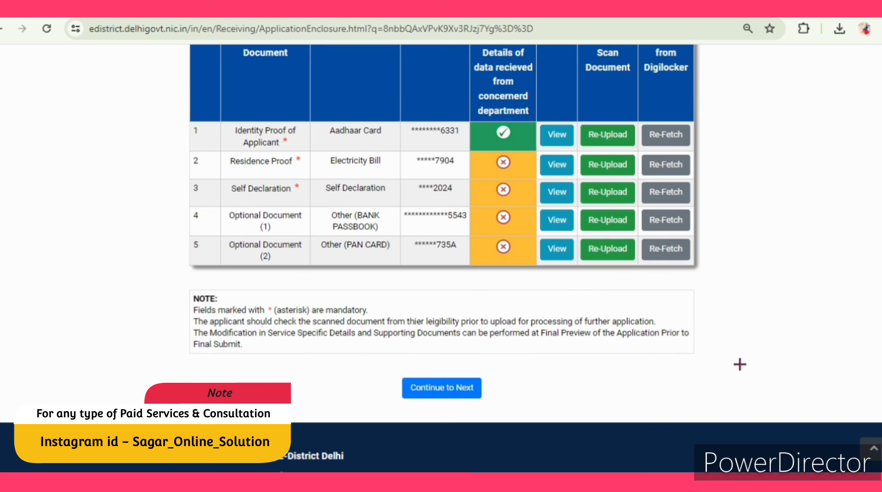
click(411, 385)
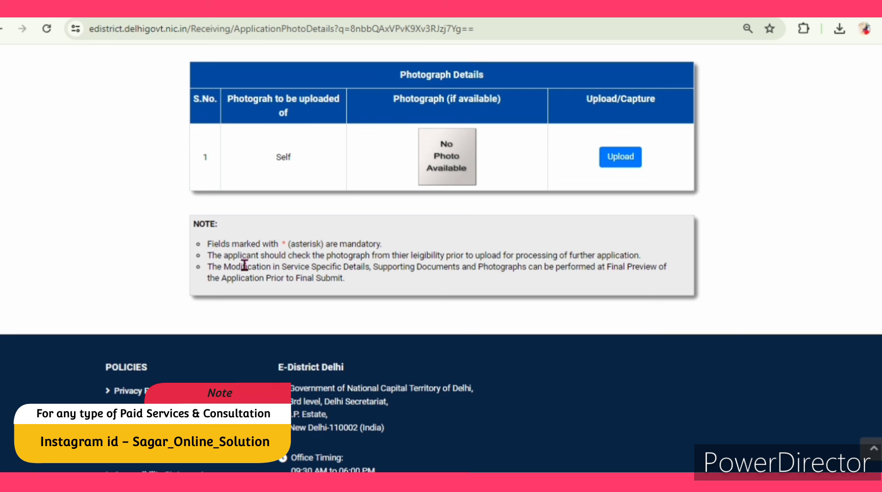
Upload the applicant's own photograph in the photograph details, using the file upload option instead of camera capture.
click(614, 157)
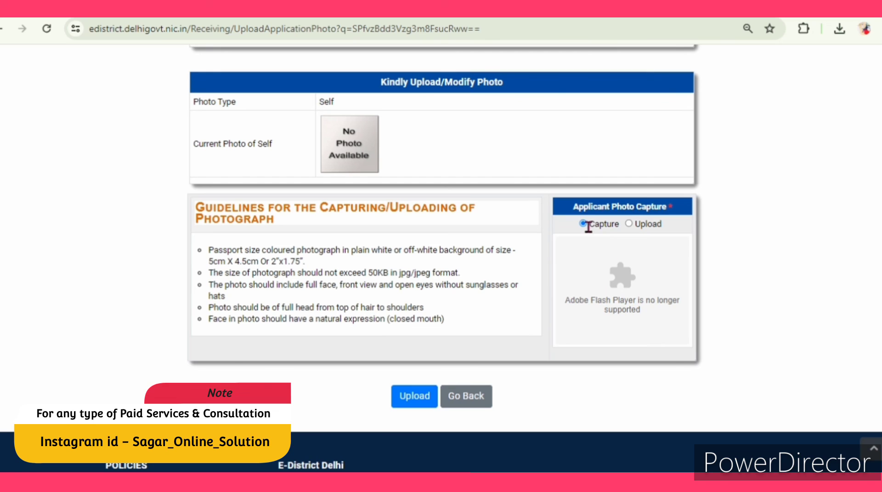
click(628, 225)
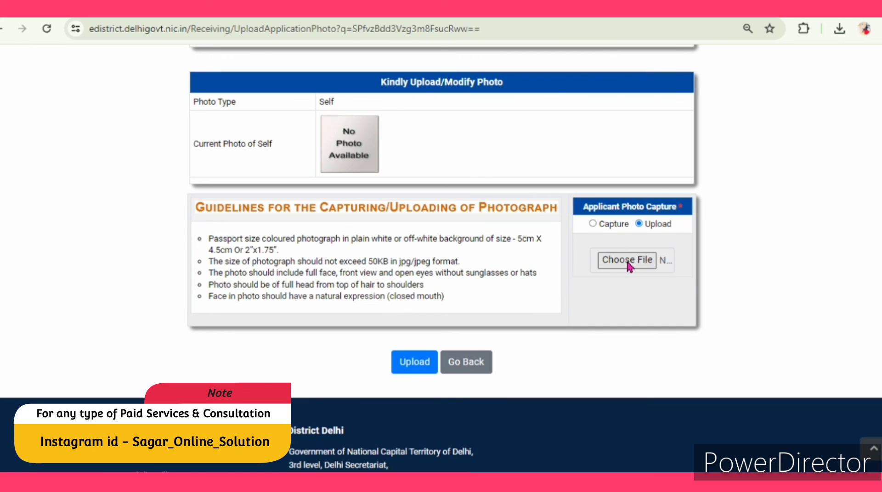
click(592, 223)
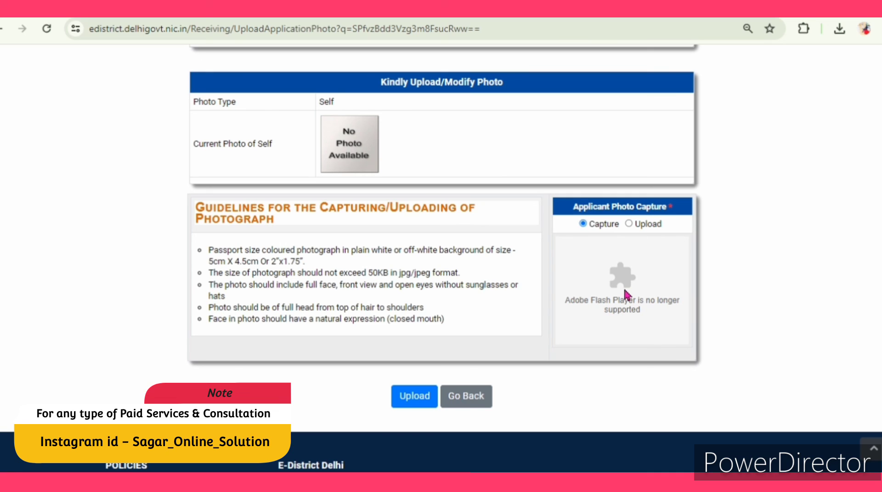
click(631, 224)
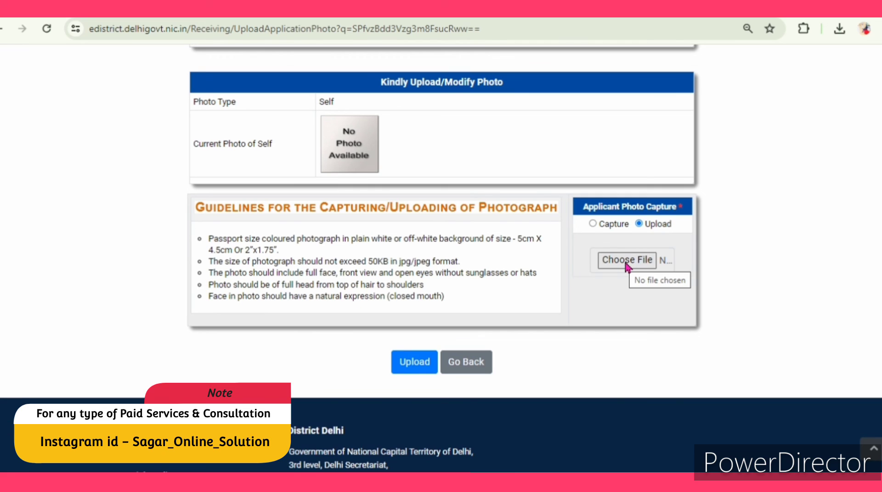
click(415, 363)
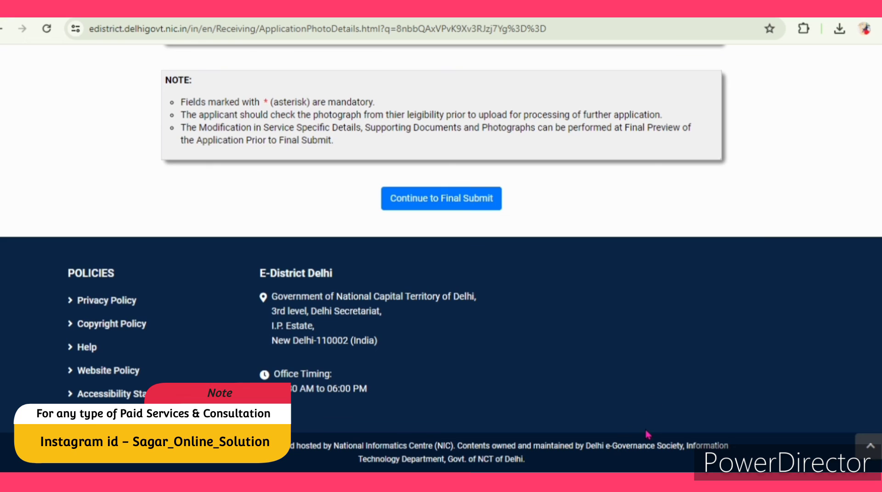
Continue to the application preview, check the entered details down to the photograph and proceed with the final submission.
drag(749, 184, 522, 201)
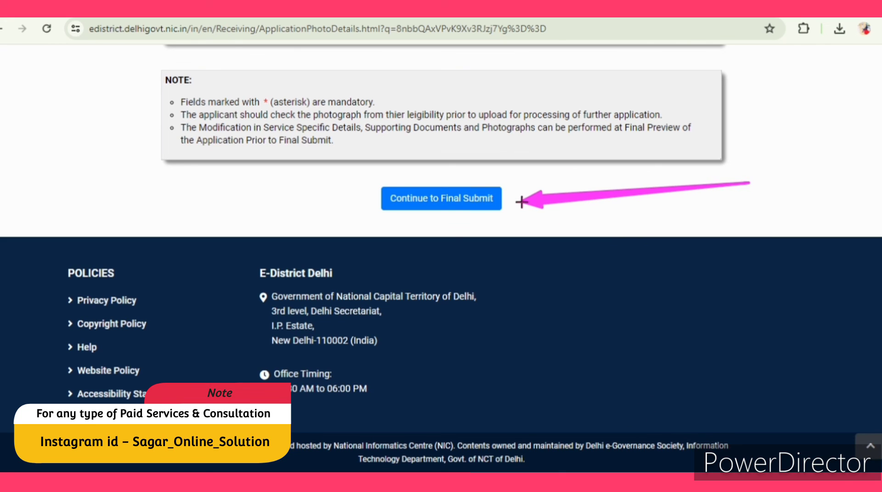
click(389, 201)
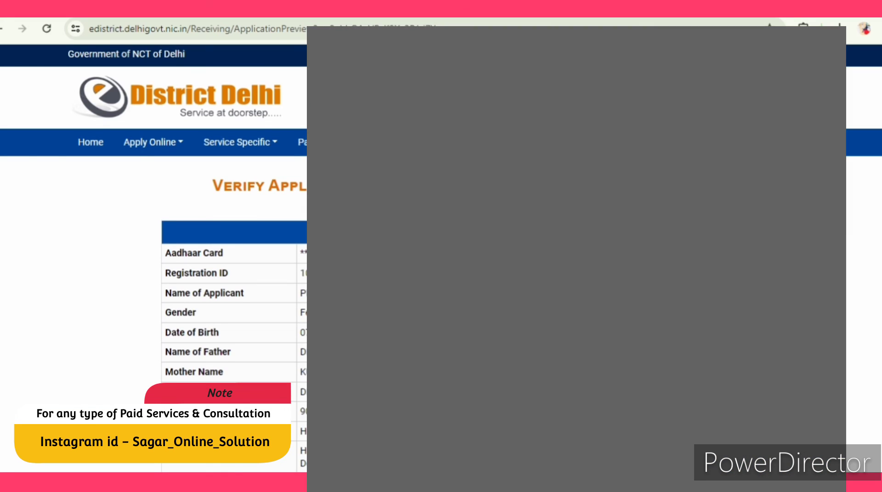
scroll(154, 258, down, 20)
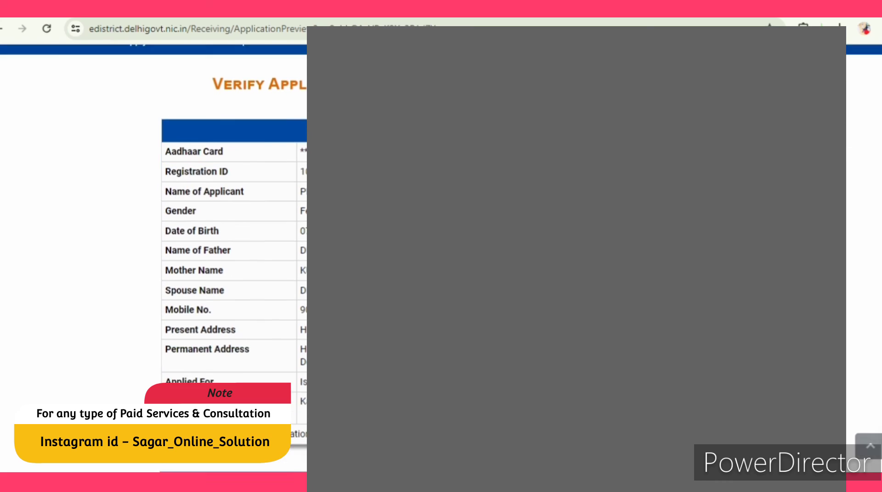
scroll(686, 282, down, 1)
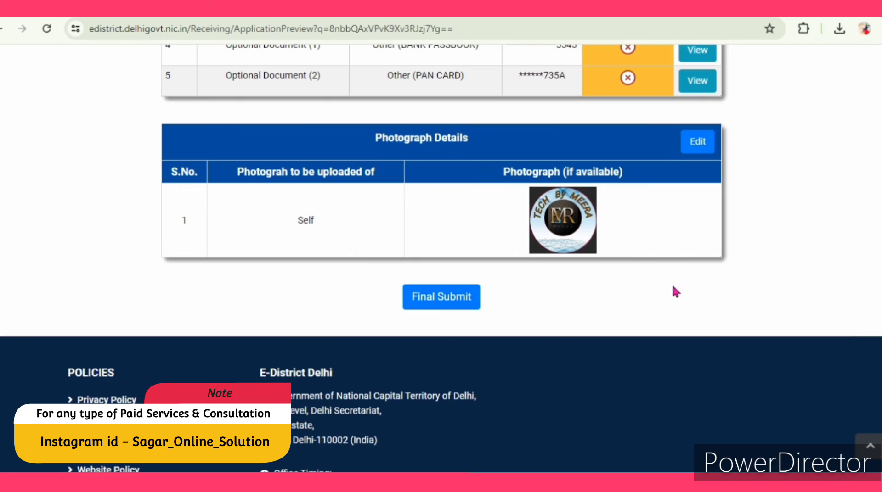
click(458, 288)
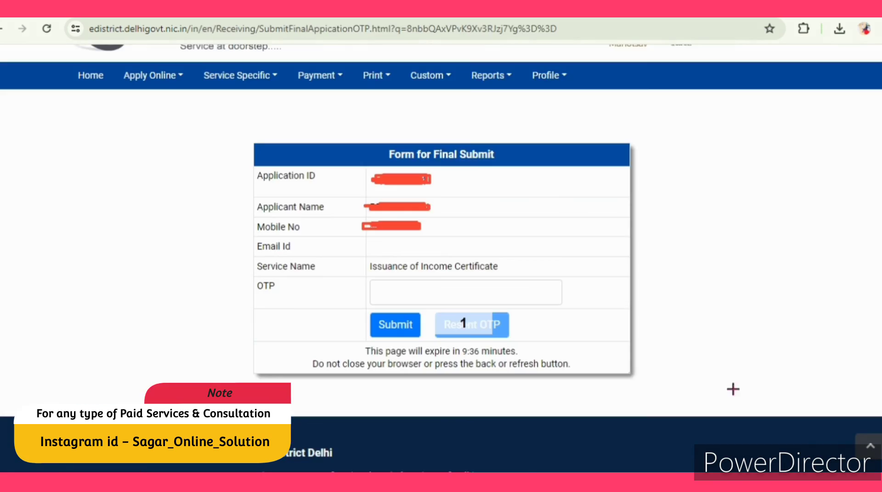